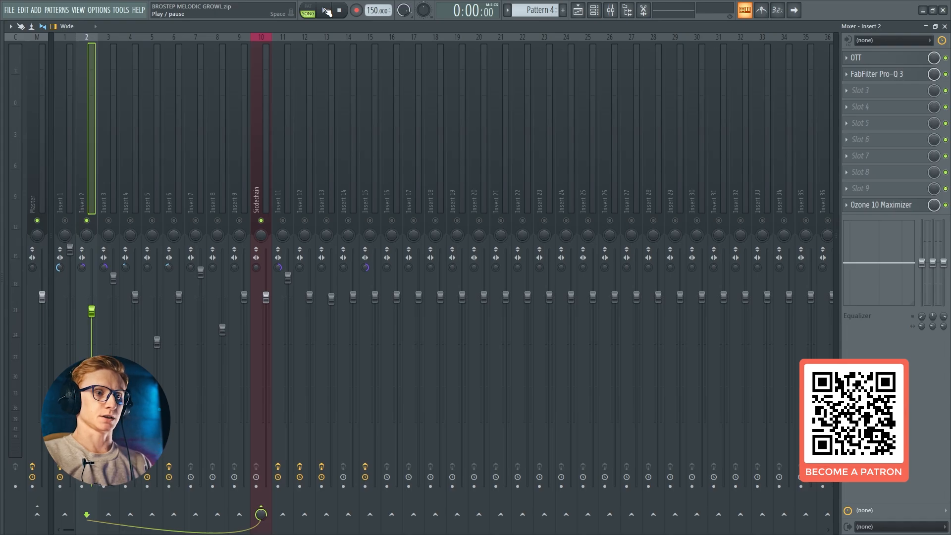
Play the song briefly to hear the current arrangement and stop playback
left_click(327, 11)
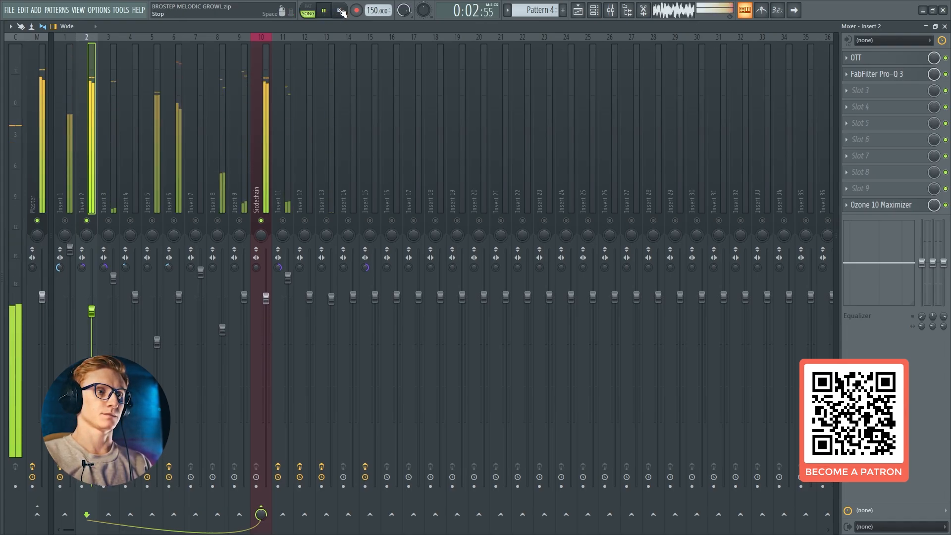
left_click(342, 11)
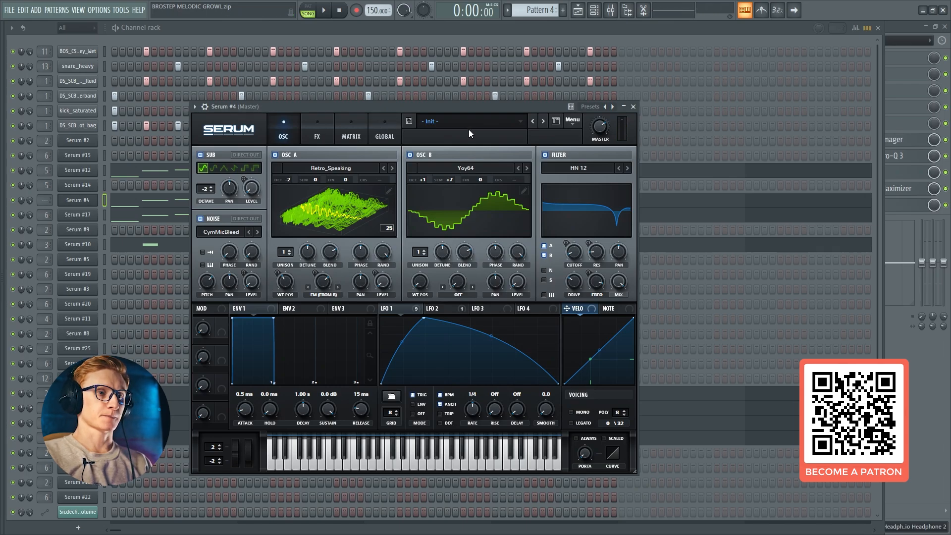
Initialize the Serum #4 preset and load the Retro_Speaking vowel wavetable into oscillator A
left_click(572, 119)
left_click(594, 188)
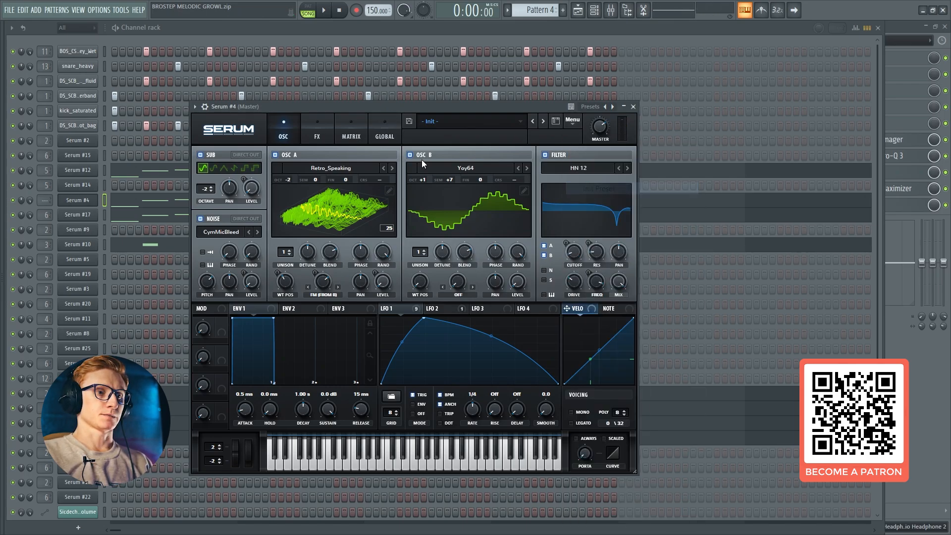
left_click(331, 169)
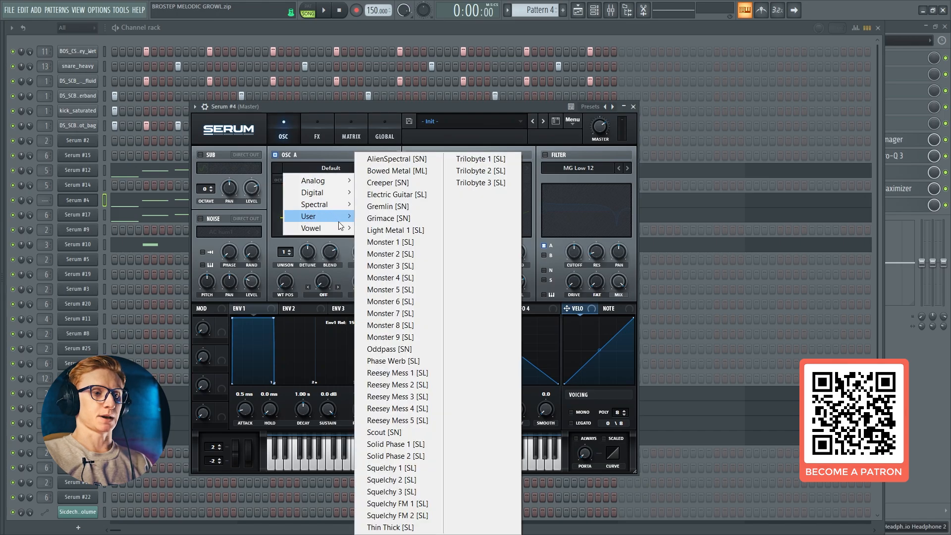
mouse_move(345, 227)
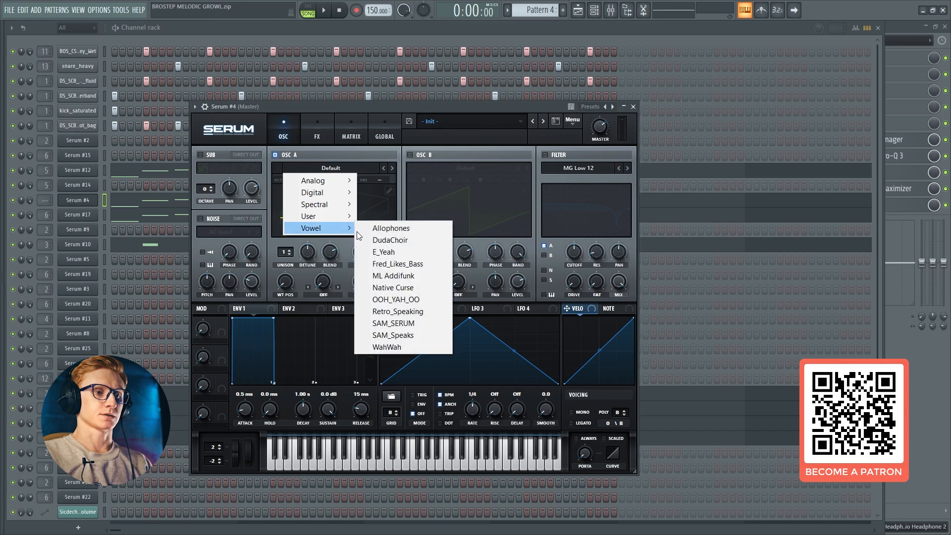
left_click(399, 311)
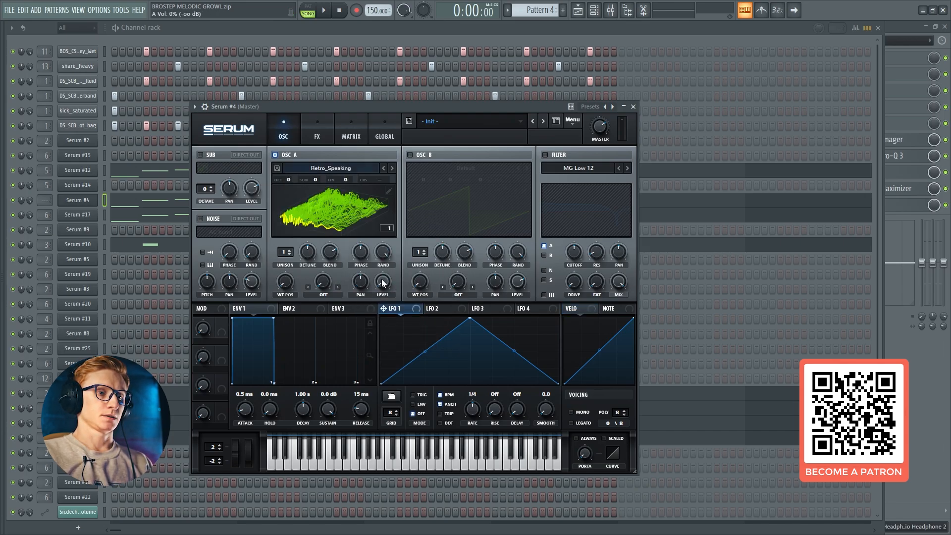
Lower oscillator A's level to 0% and assign LFO 1 to its level and wavetable position
left_click_drag(385, 295, 382, 281)
left_click_drag(278, 278, 289, 302)
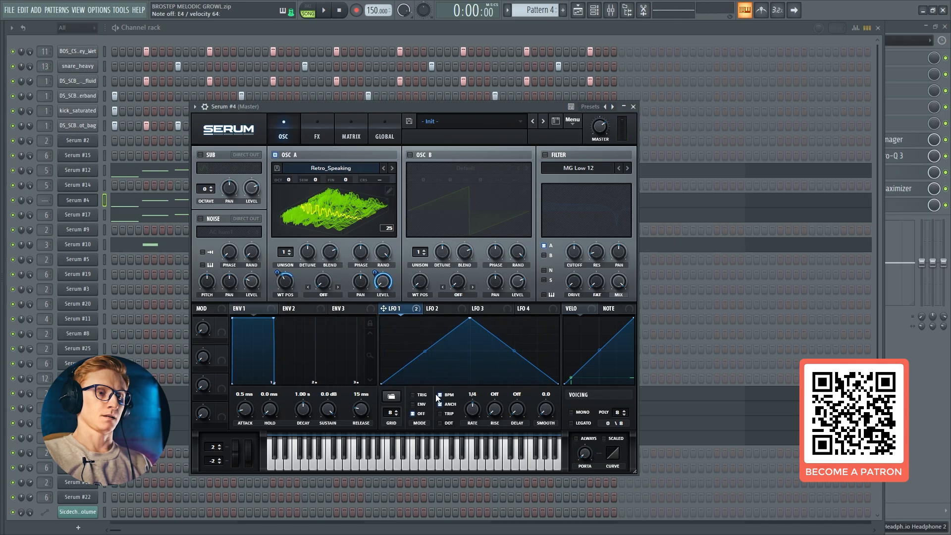
Set LFO 1 to Trig mode and shape it with a peak about a quarter of the way in and outward-curved slopes
left_click(422, 395)
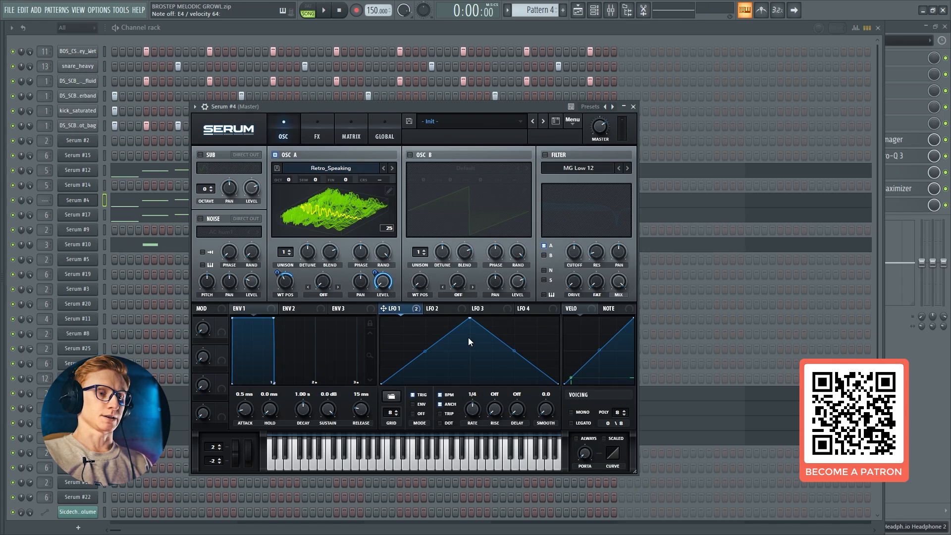
left_click_drag(468, 320, 422, 310)
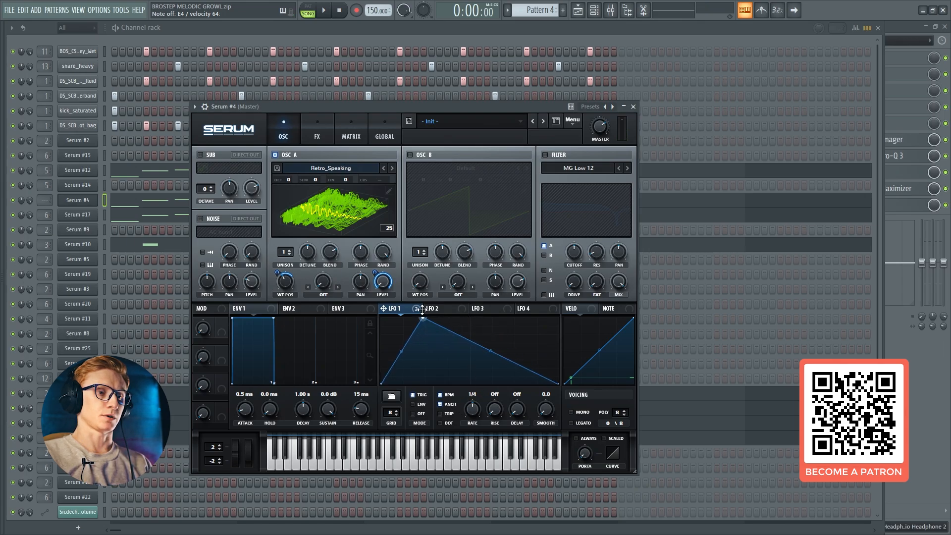
left_click_drag(402, 352, 406, 339)
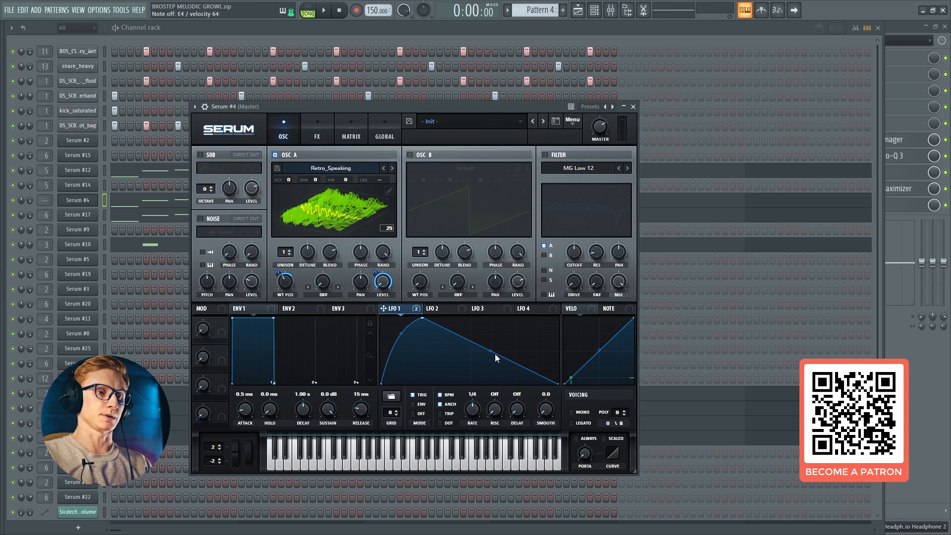
left_click_drag(493, 354, 494, 344)
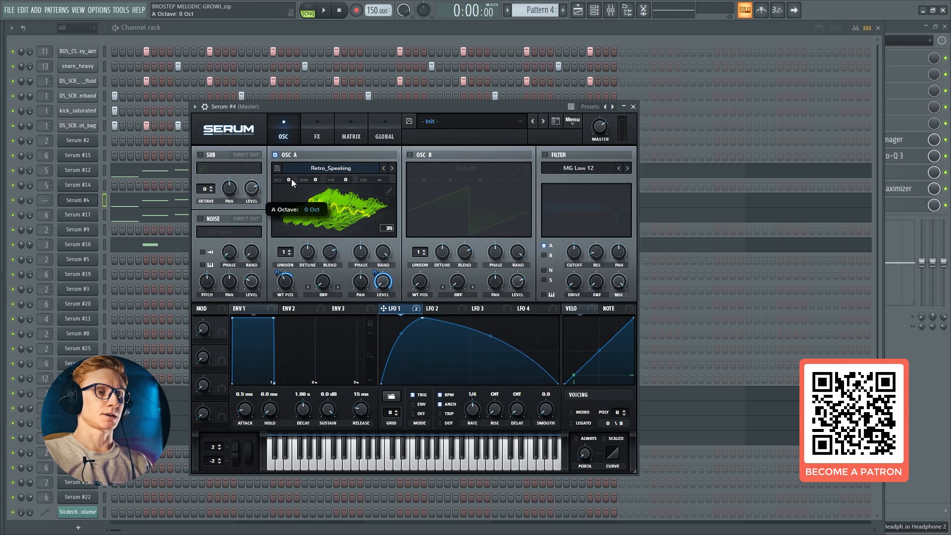
Set oscillator A's octave to -2 and enable oscillator B with the digital Yoy64 wavetable
left_click_drag(295, 183, 299, 213)
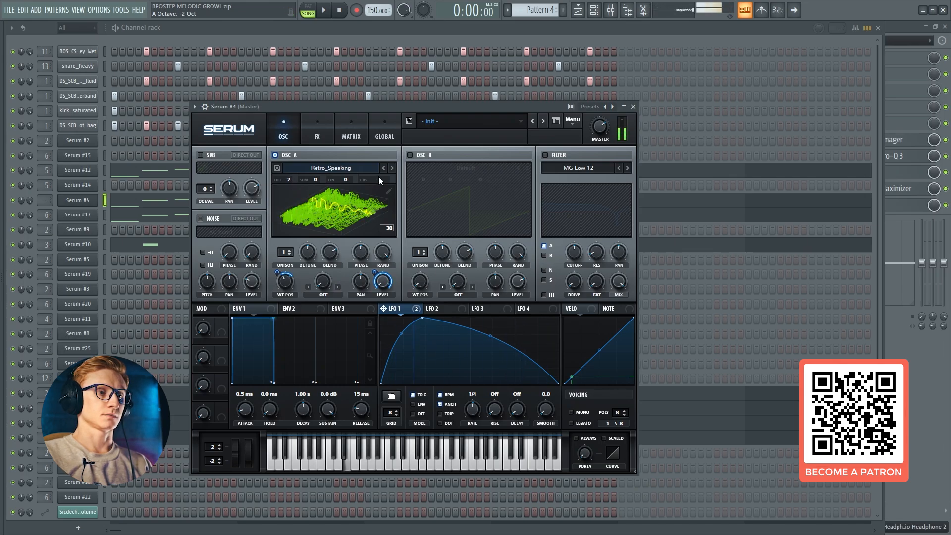
left_click(416, 154)
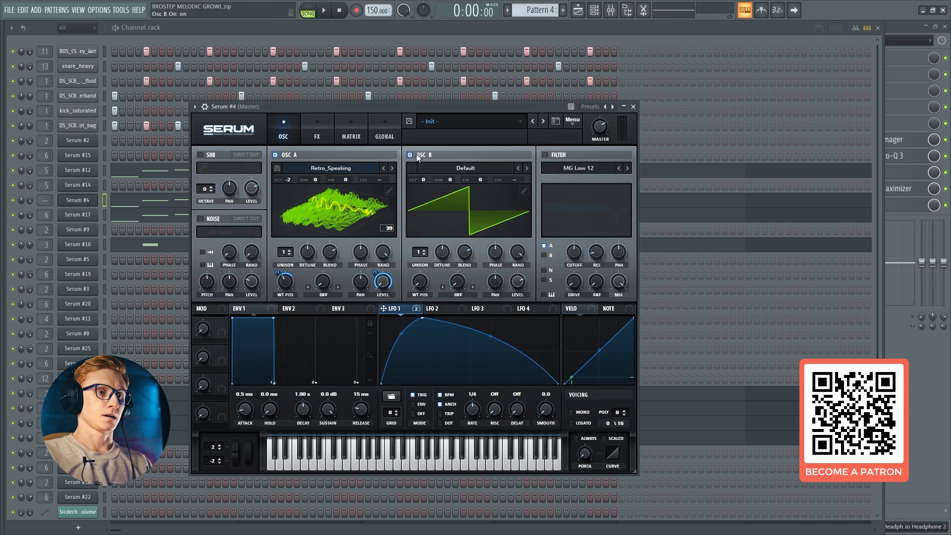
left_click(445, 170)
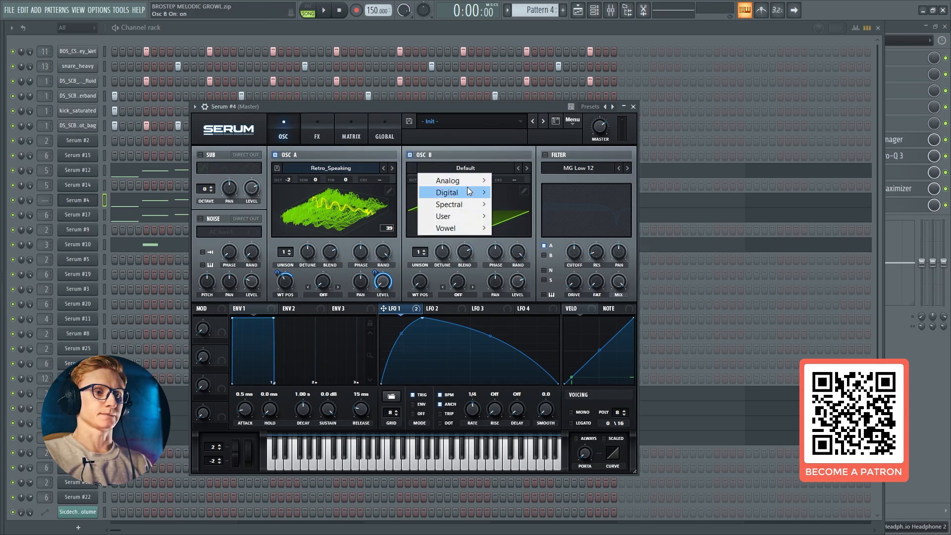
mouse_move(468, 192)
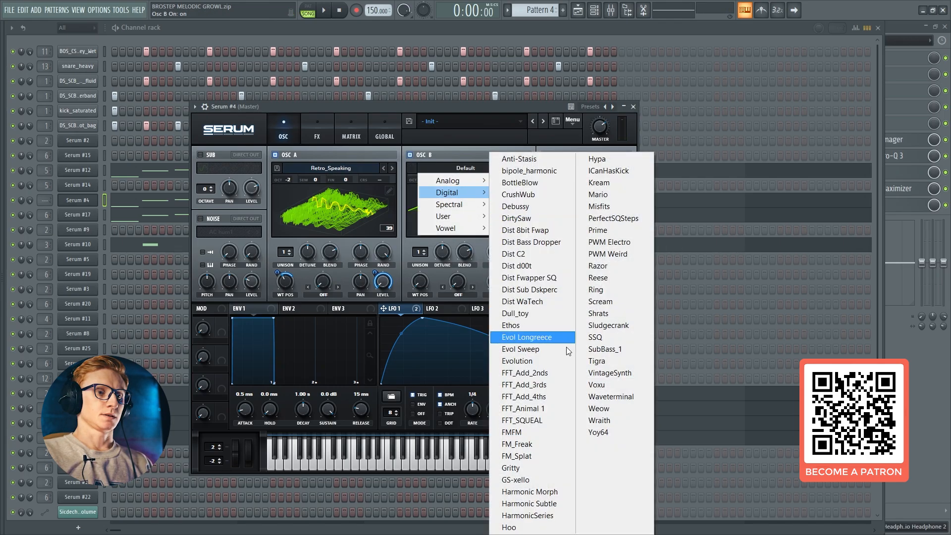
left_click(602, 435)
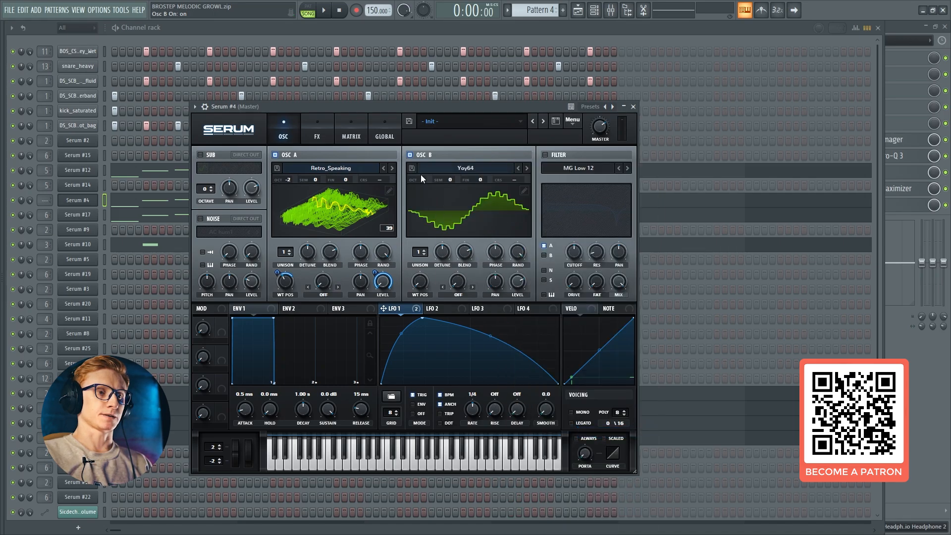
Tune oscillator B to +1 octave and +7 semitones, with its level at 0%
left_click_drag(424, 179, 427, 173)
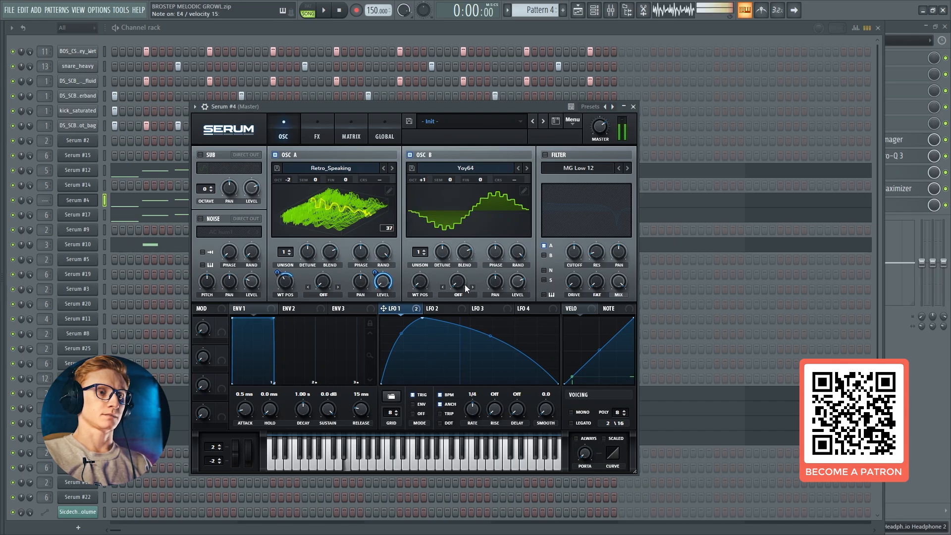
left_click_drag(450, 175, 458, 148)
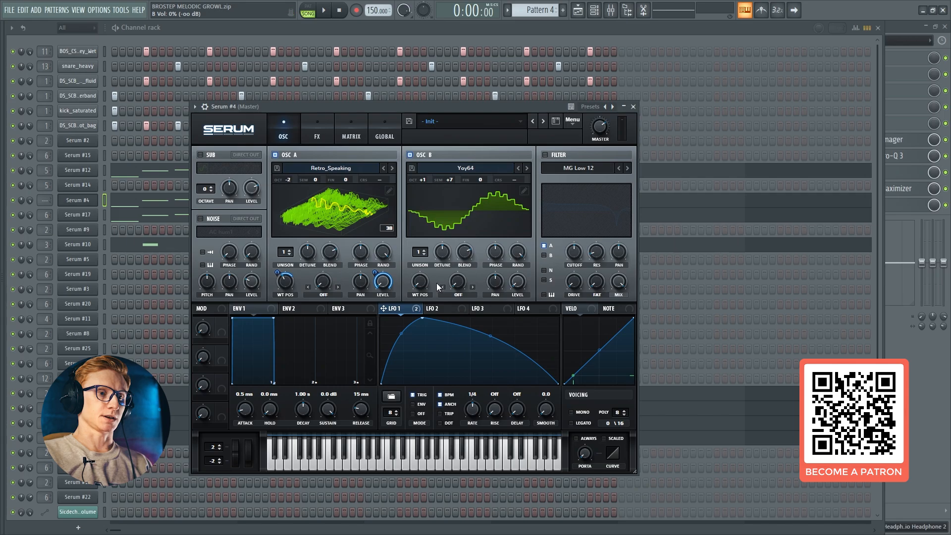
Set oscillator A's warp mode to FM (from B) and modulate the warp amount with LFO 1, adjusting the modulation depth
left_click(325, 292)
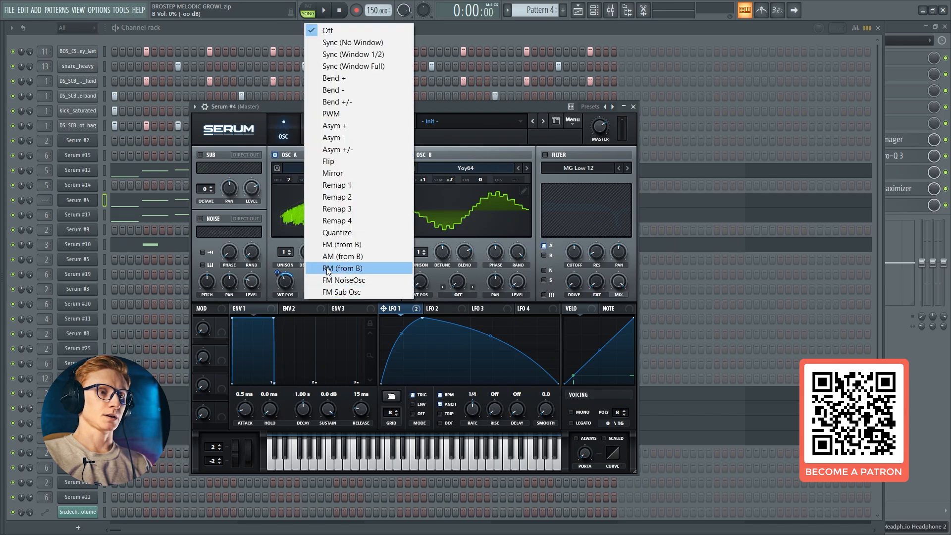
left_click(389, 244)
mouse_move(323, 289)
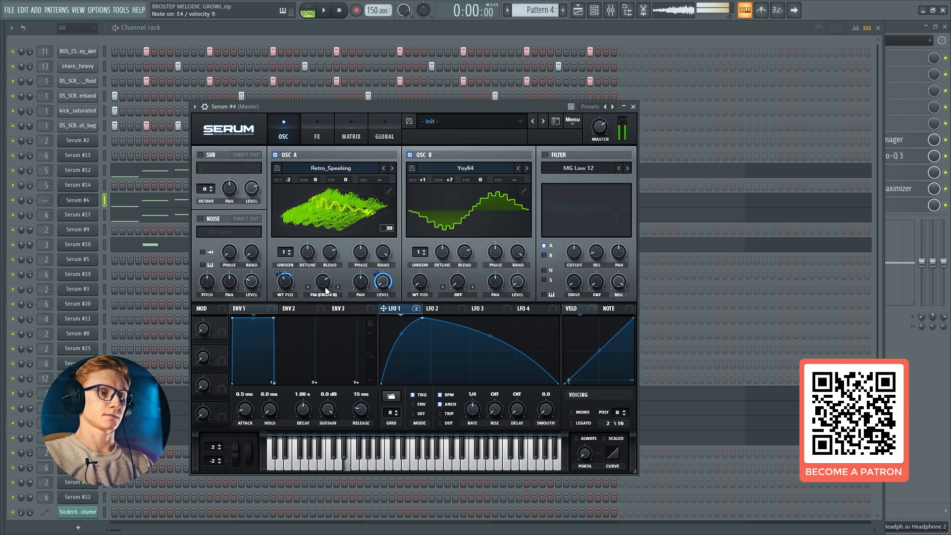
left_click_drag(384, 308, 319, 303)
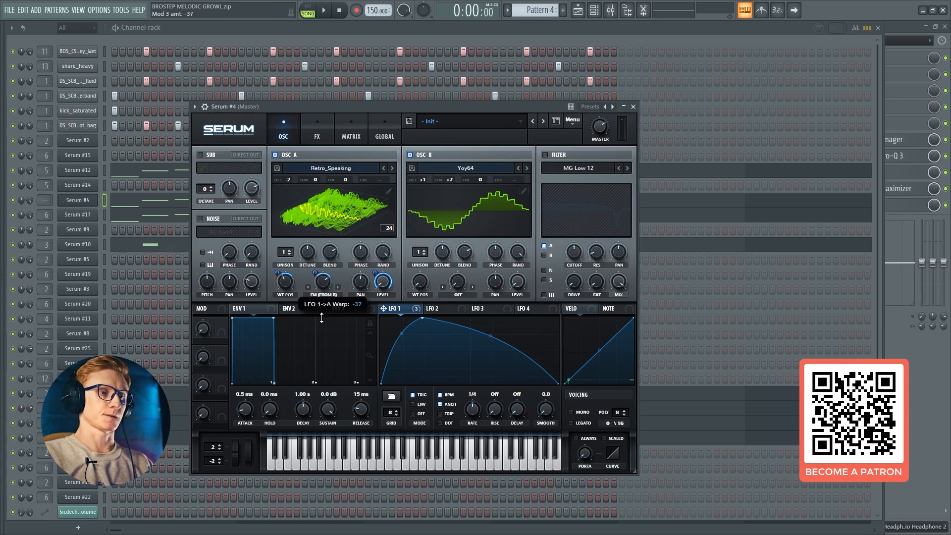
left_click_drag(321, 317, 325, 334)
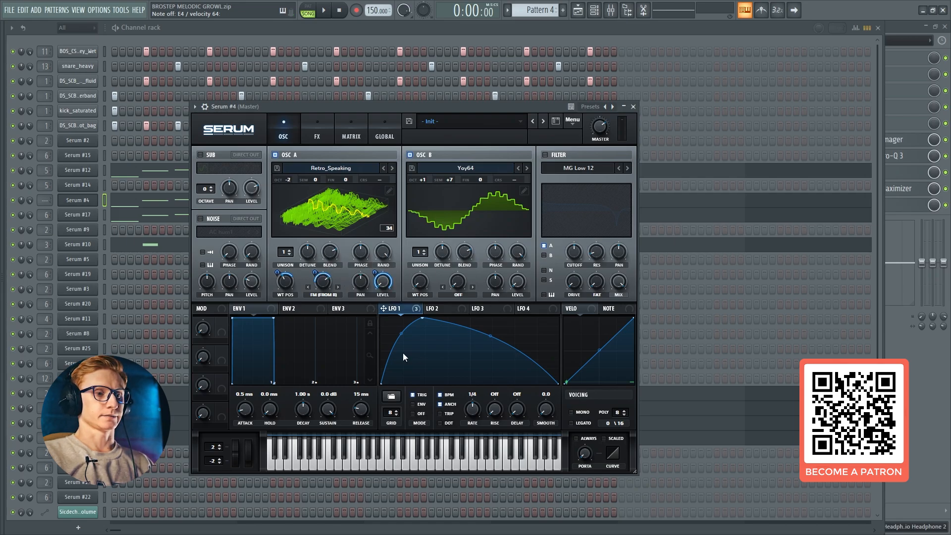
key("c")
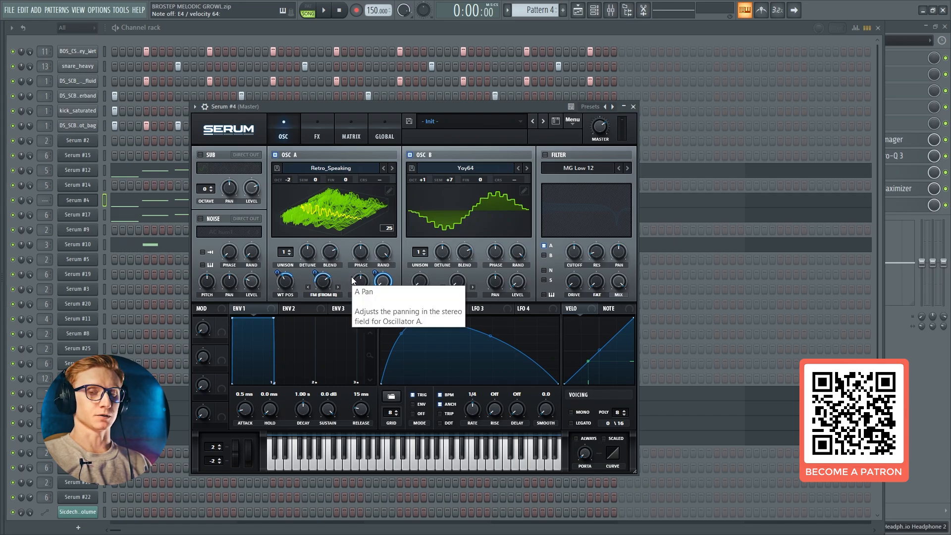
Audition oscillator B at 0 semitones for comparison and return its tuning to +7 semitones
left_click(448, 180)
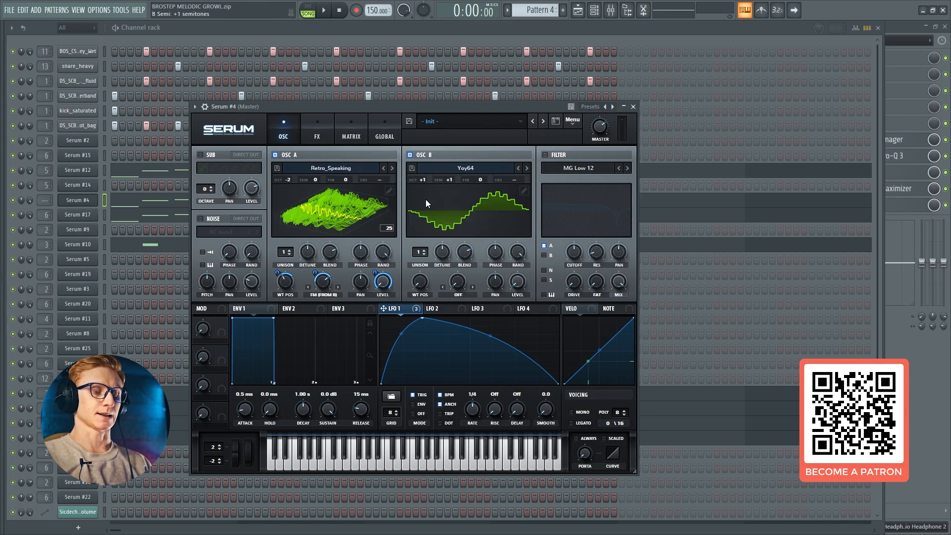
left_click_drag(451, 180, 452, 183)
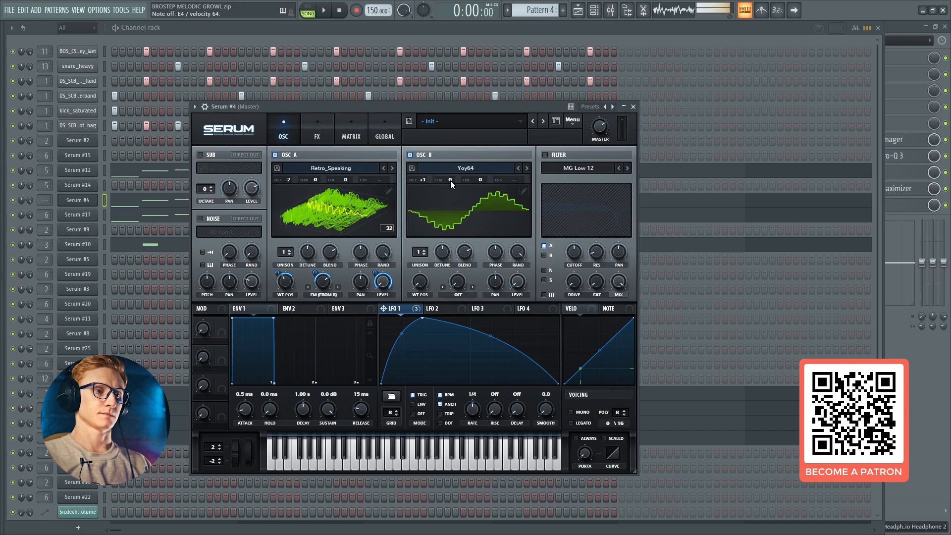
left_click_drag(450, 181, 461, 153)
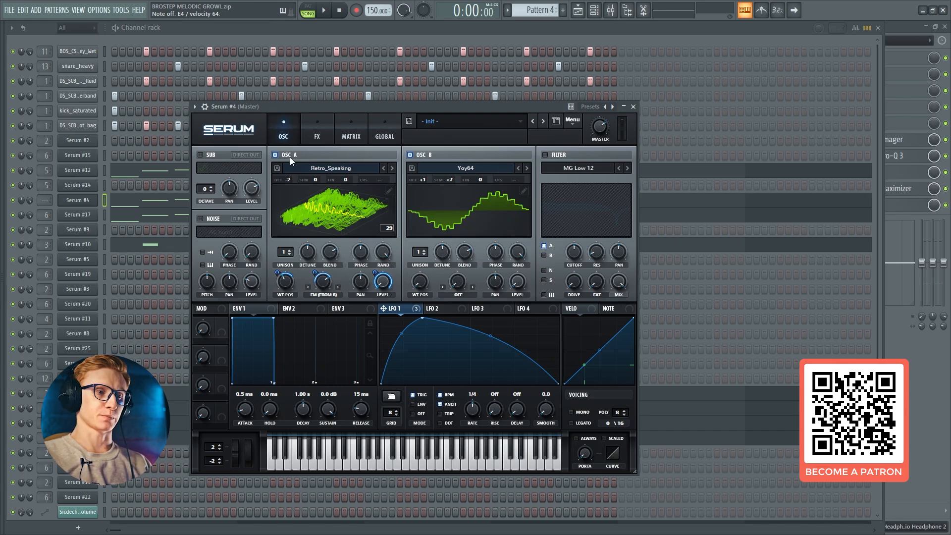
Enable the sub oscillator at octave -2, turn its level down and assign LFO 1 to the level
left_click(201, 155)
left_click(211, 190)
left_click(211, 190)
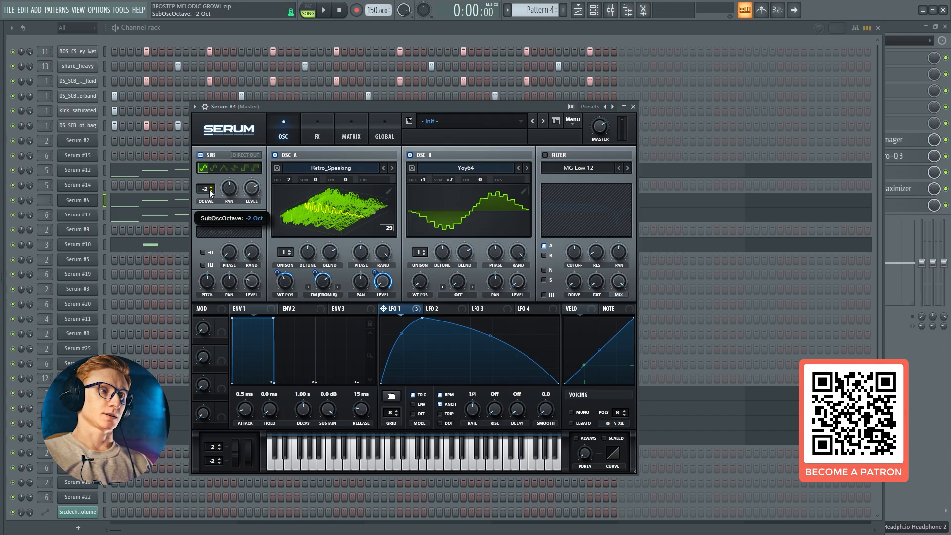
left_click_drag(251, 188, 254, 237)
left_click_drag(383, 308, 251, 189)
right_click(251, 189)
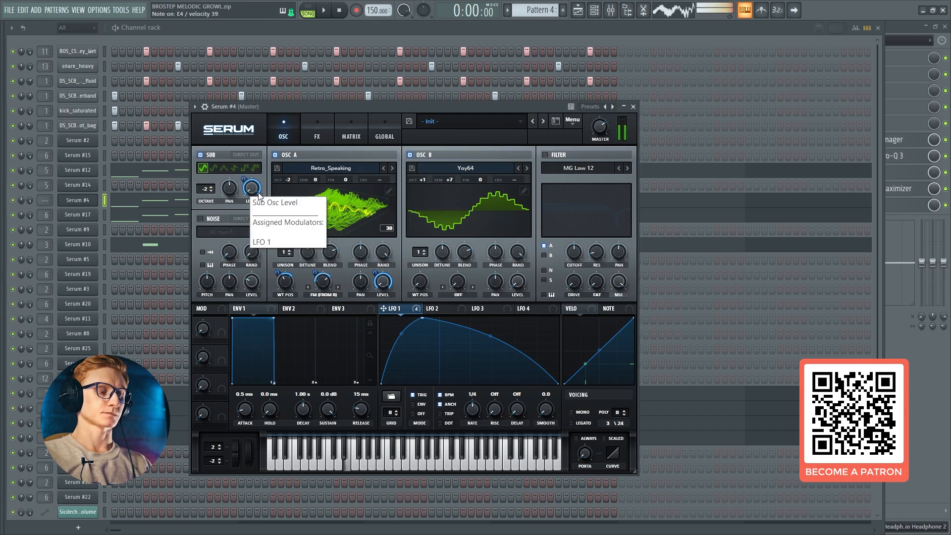
Enable the noise oscillator with the CymMicBleed sample from Organics and assign LFO 1 to its level
left_click(211, 227)
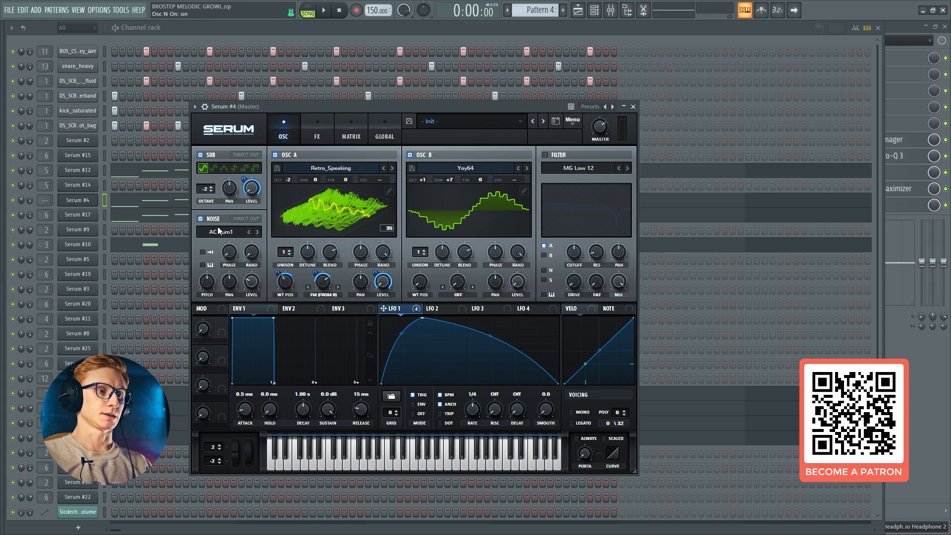
left_click(201, 218)
left_click(224, 232)
mouse_move(263, 297)
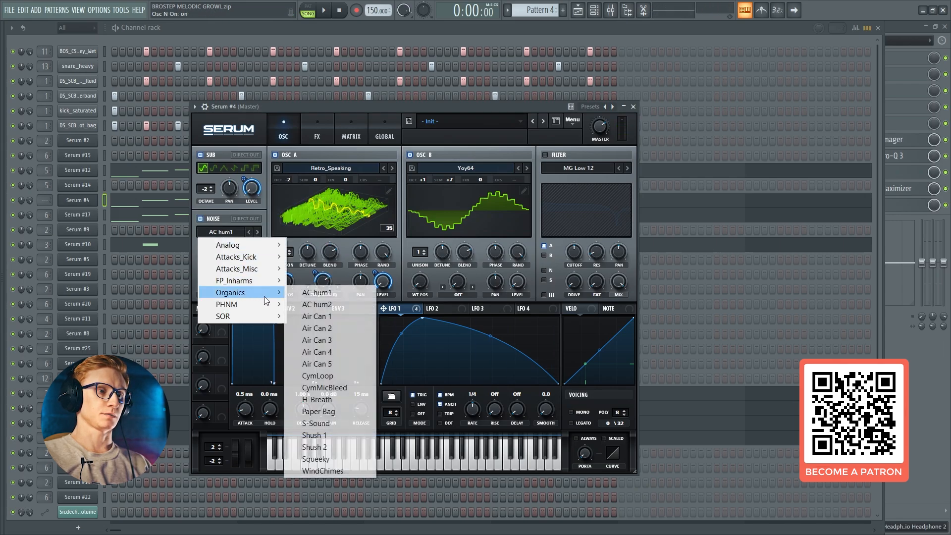
left_click(337, 389)
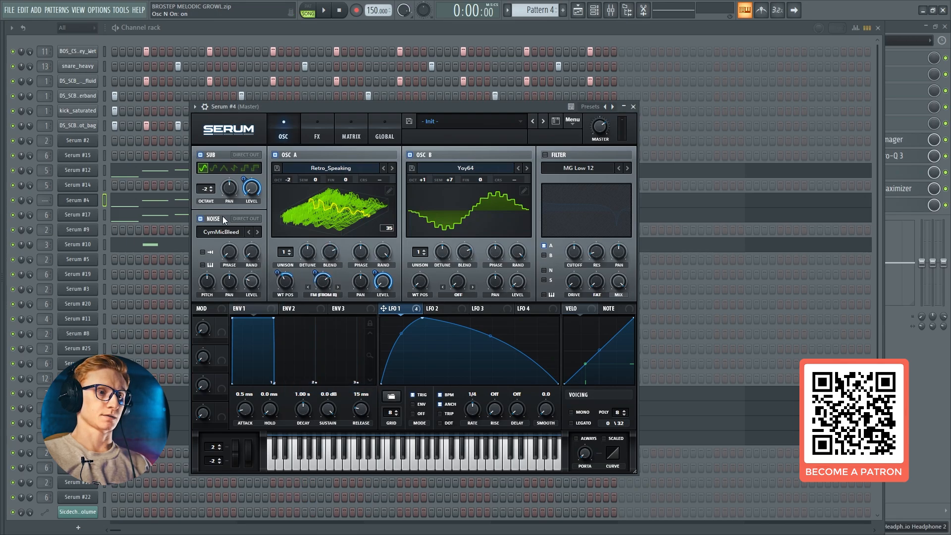
mouse_move(212, 290)
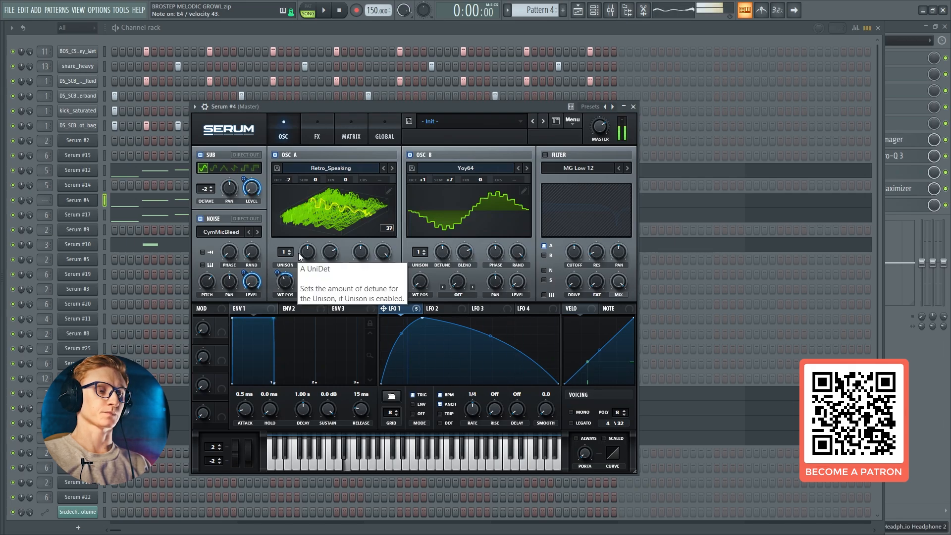
Enable the filter and set its type to HN 12 from the Multi group
left_click(546, 155)
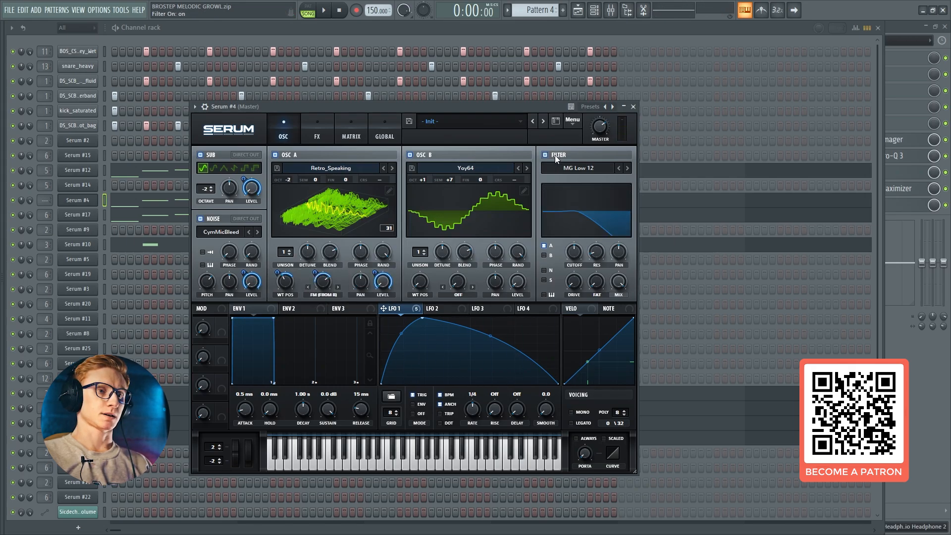
left_click(570, 168)
mouse_move(581, 194)
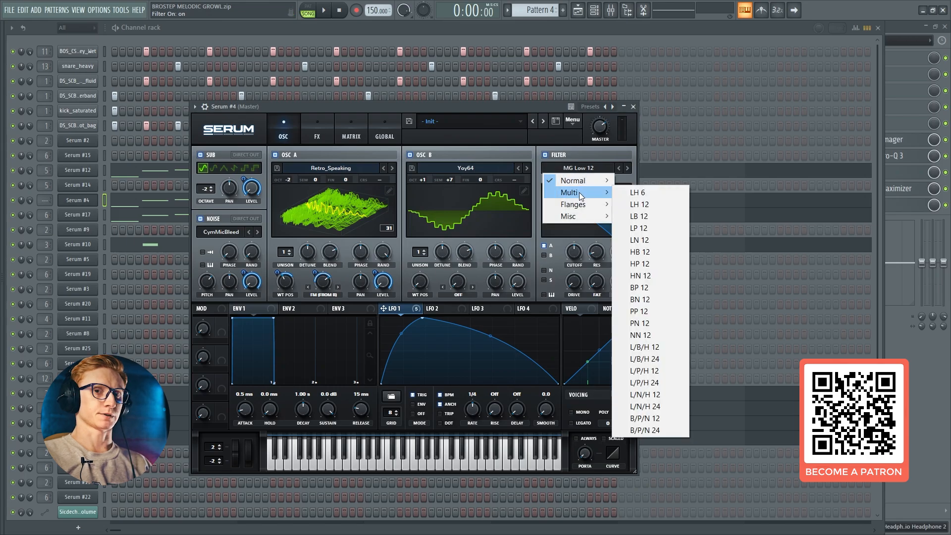
left_click(641, 278)
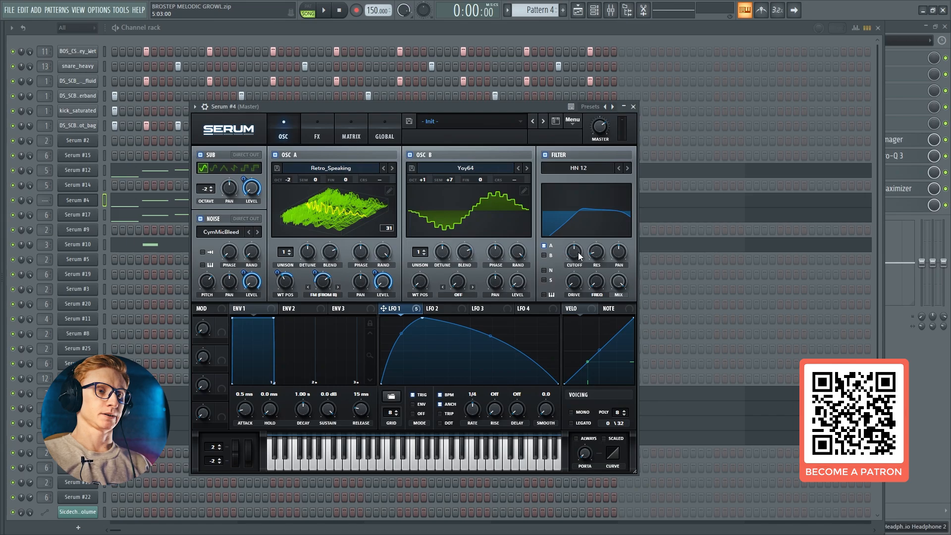
Lower the filter's cutoff and assign LFO 1 to modulate it
mouse_move(579, 254)
left_click_drag(579, 252, 585, 308)
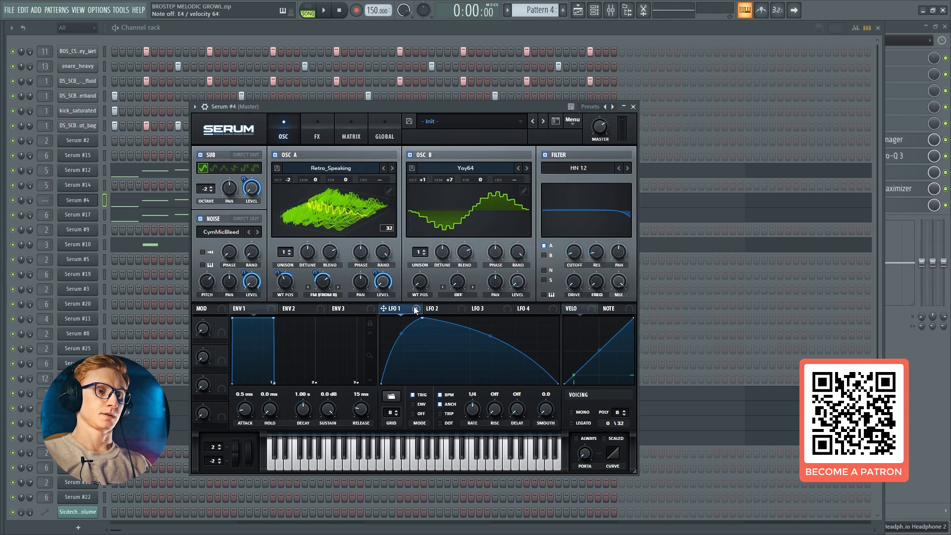
left_click_drag(415, 308, 574, 267)
Adjust the filter's resonance, set its FREQ control to 88%, and assign LFO 1 to both
left_click(593, 255)
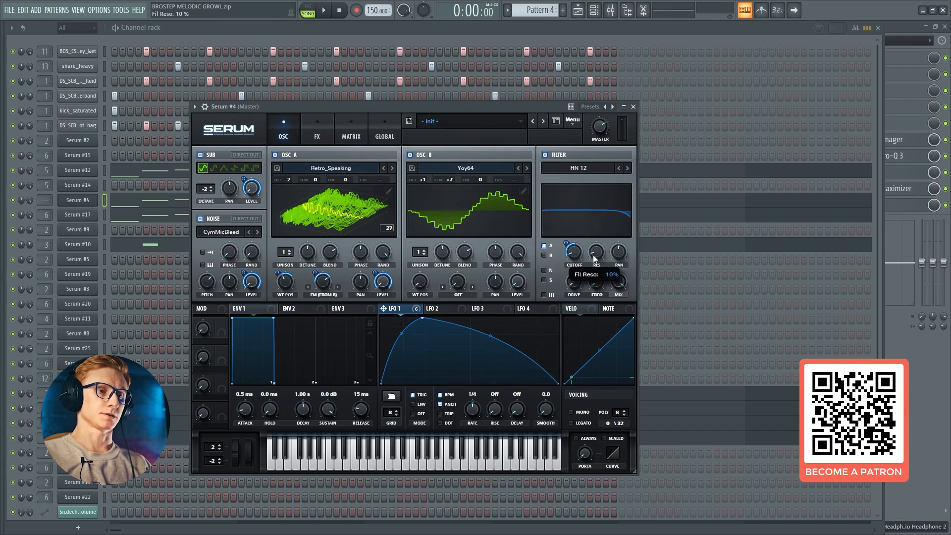
left_click_drag(595, 254, 611, 203)
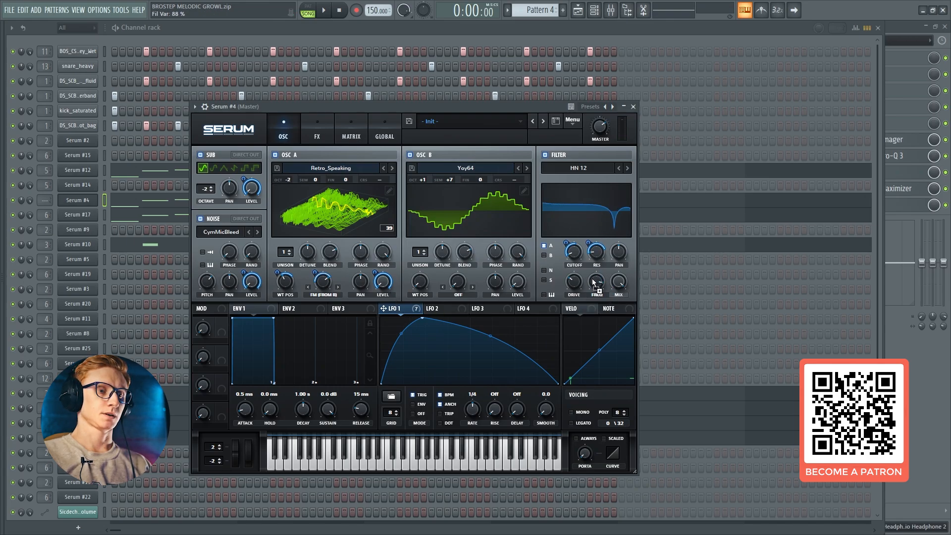
left_click_drag(593, 282, 588, 302)
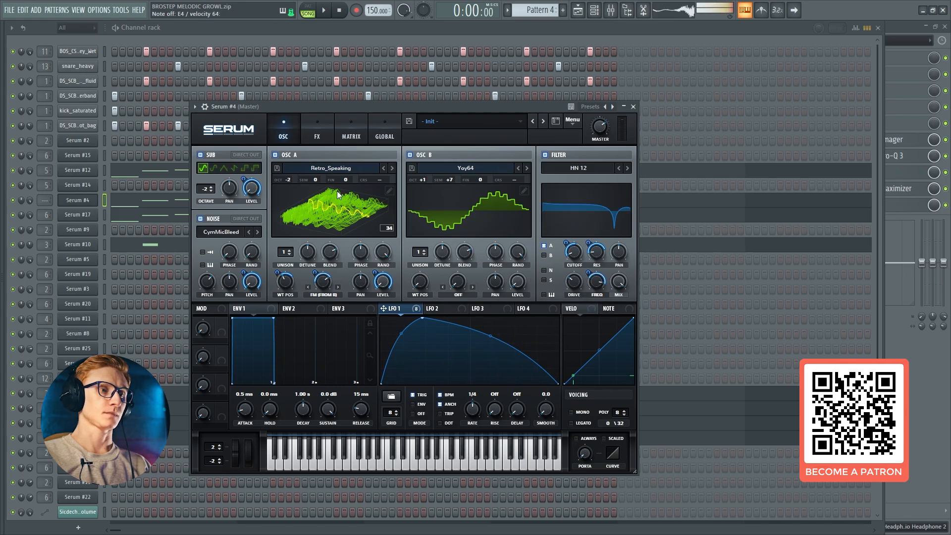
Enable Hyper/Dimension with a reduced Dimension size and a low Dimension mix, and place a Flanger directly after it with its mix lowered
left_click(311, 119)
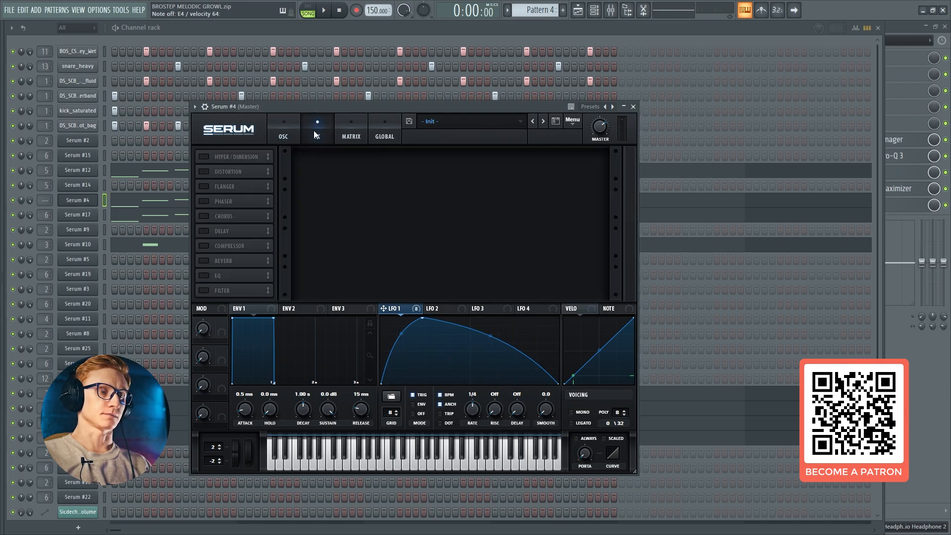
left_click(203, 156)
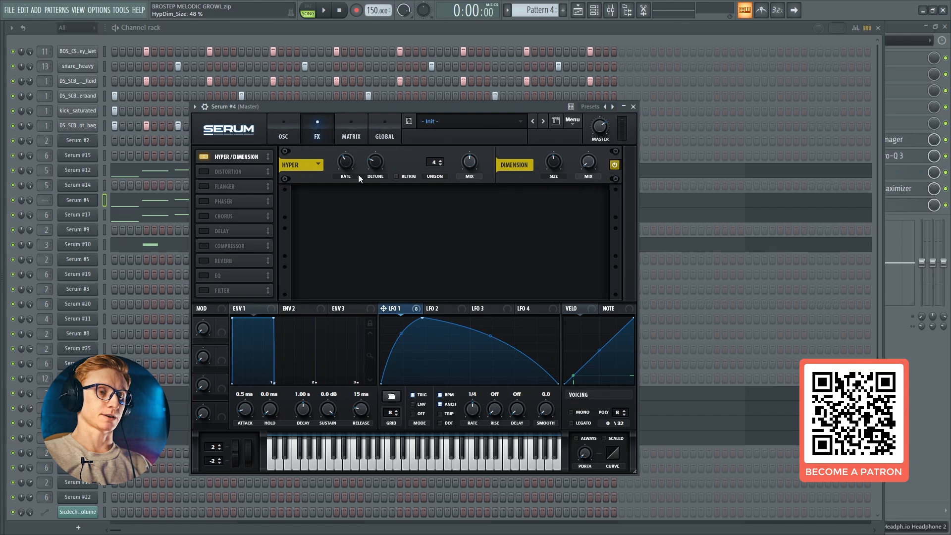
left_click_drag(557, 172, 551, 167)
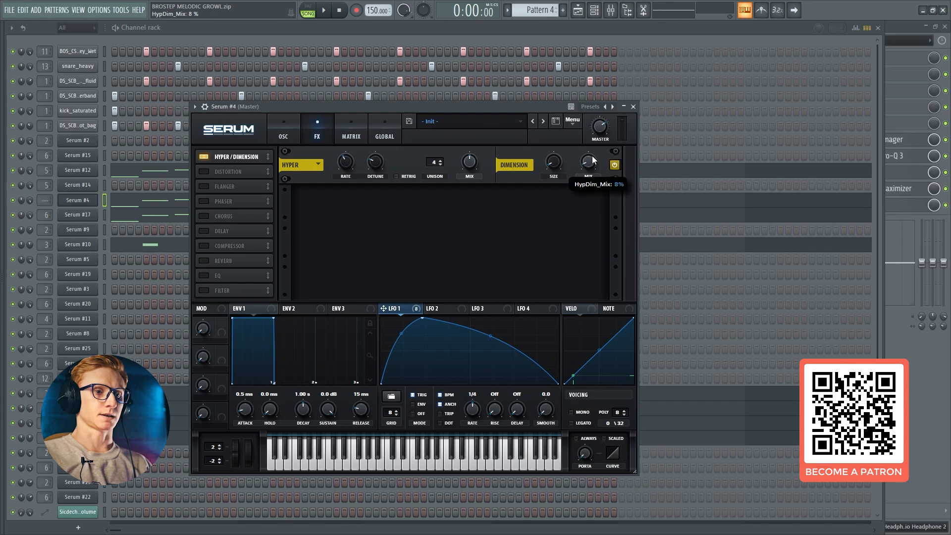
left_click_drag(593, 155, 593, 155)
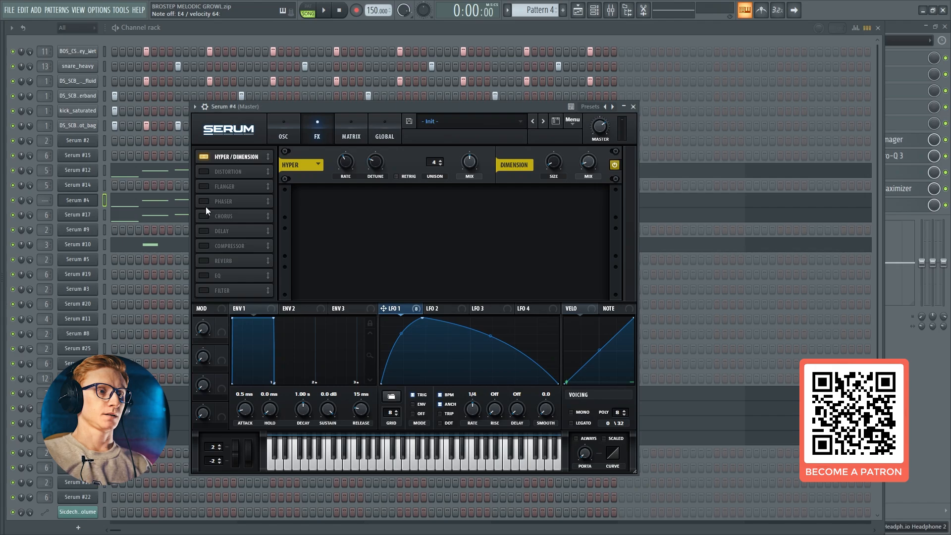
left_click(203, 186)
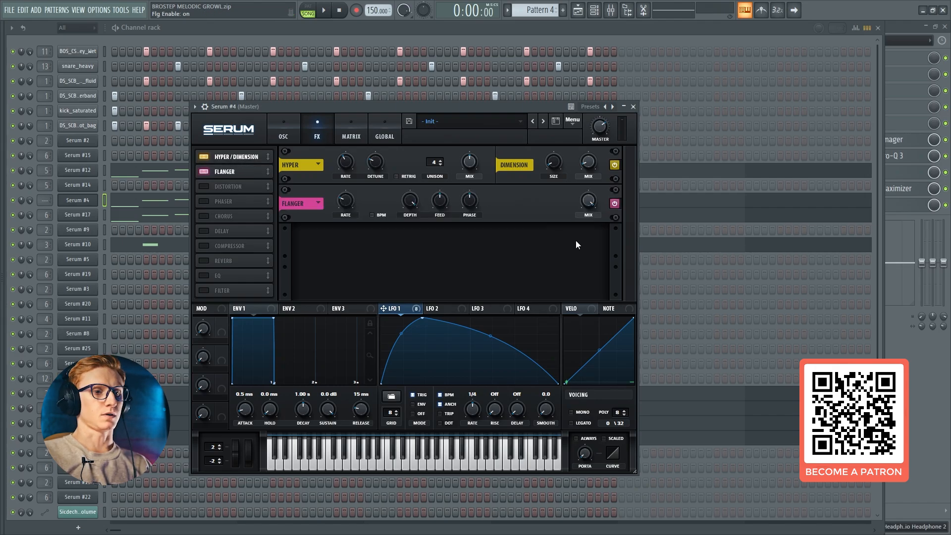
left_click_drag(586, 203, 598, 281)
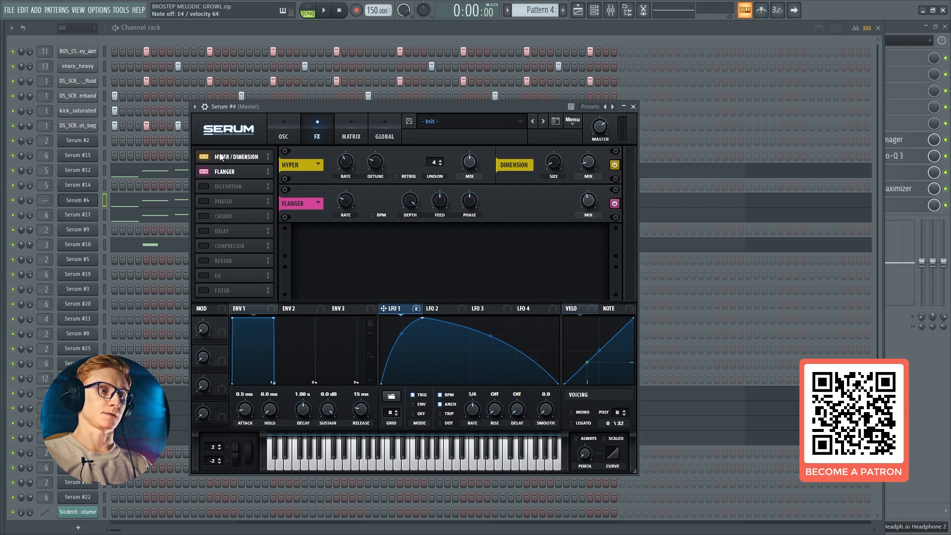
Enable the compressor directly after the Flanger in multiband mode, raise its gain and adjust the individual band levels
left_click(204, 245)
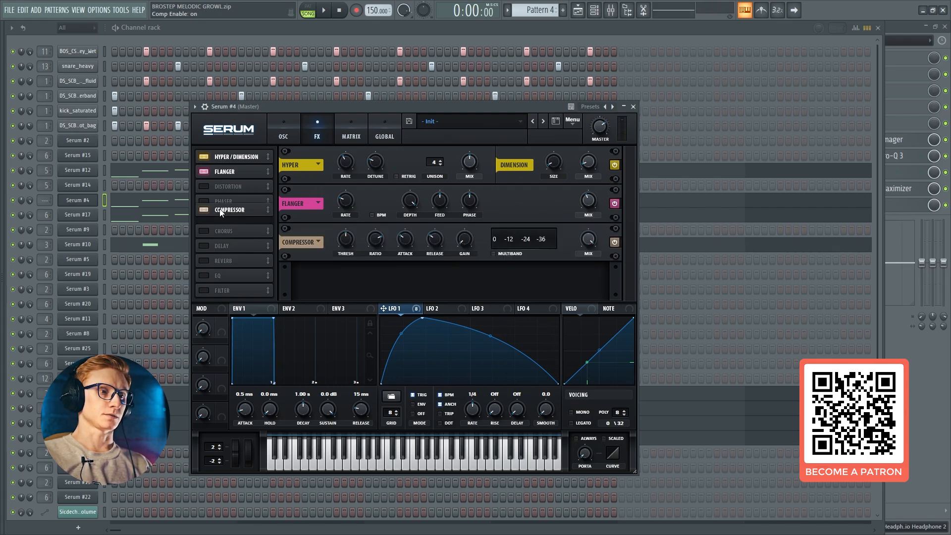
left_click(493, 253)
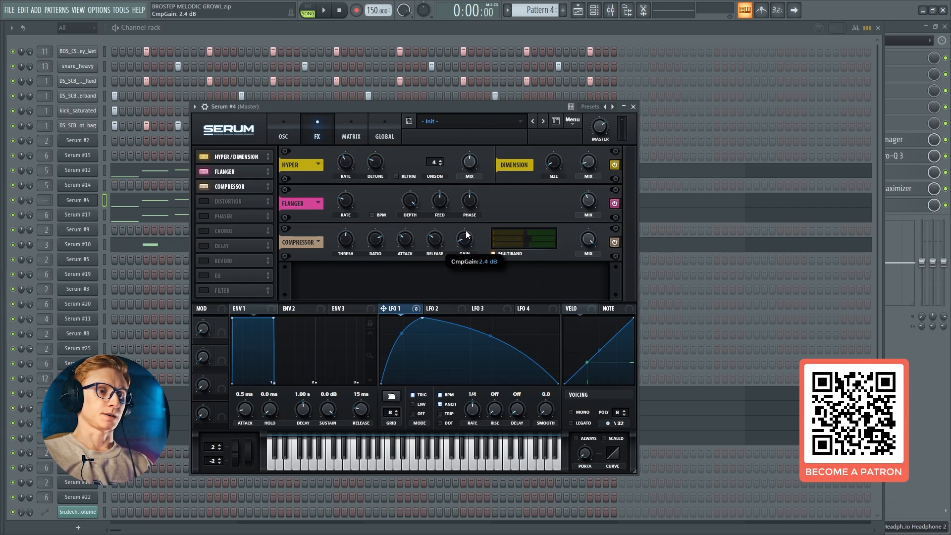
left_click_drag(467, 234, 475, 207)
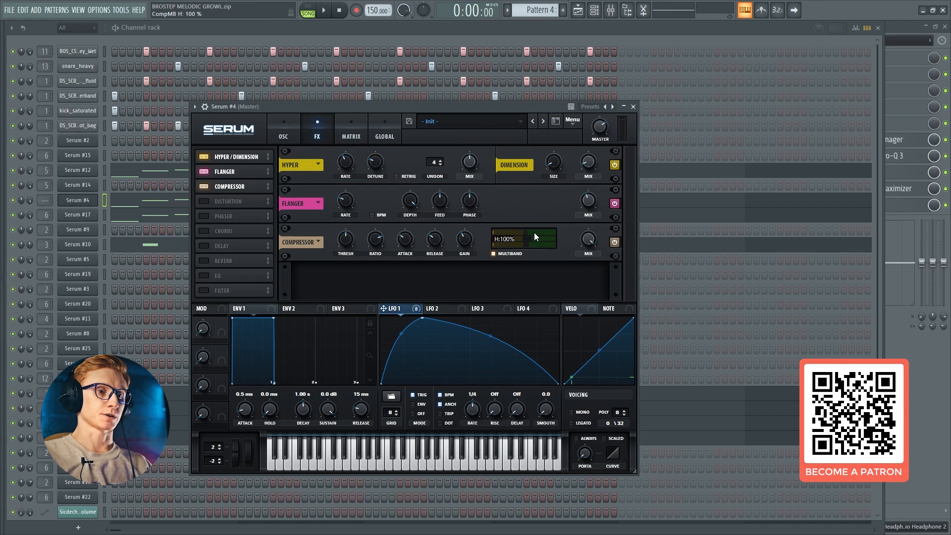
mouse_move(534, 233)
left_mouse_down()
mouse_move(521, 233)
mouse_move(535, 239)
left_mouse_up()
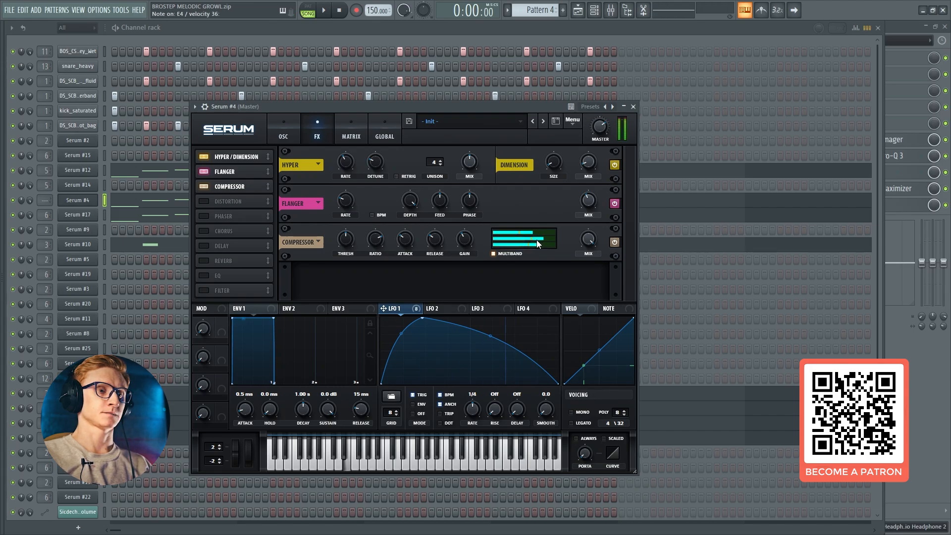
left_click_drag(537, 246, 531, 245)
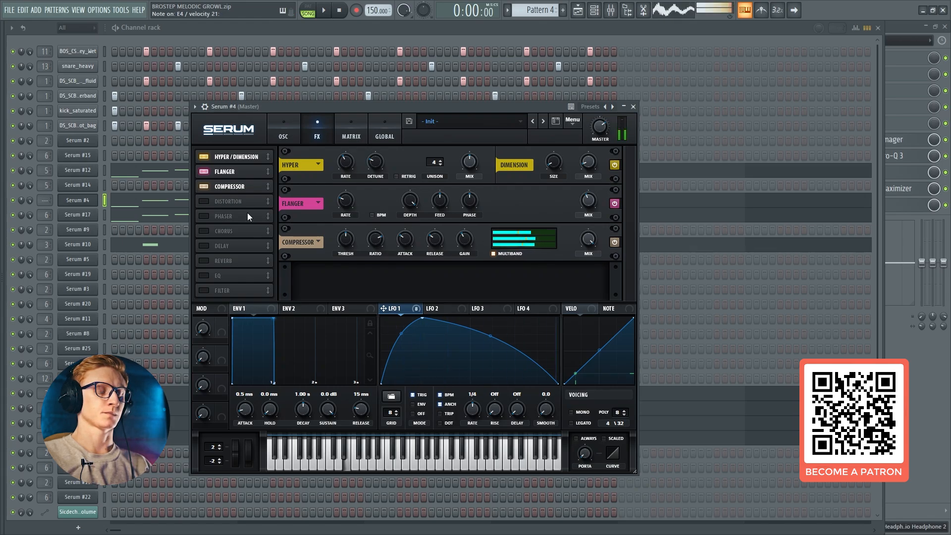
Enable the EQ directly after the compressor and set both its low and high bands to Peak
left_click(203, 275)
left_click_drag(229, 276, 214, 197)
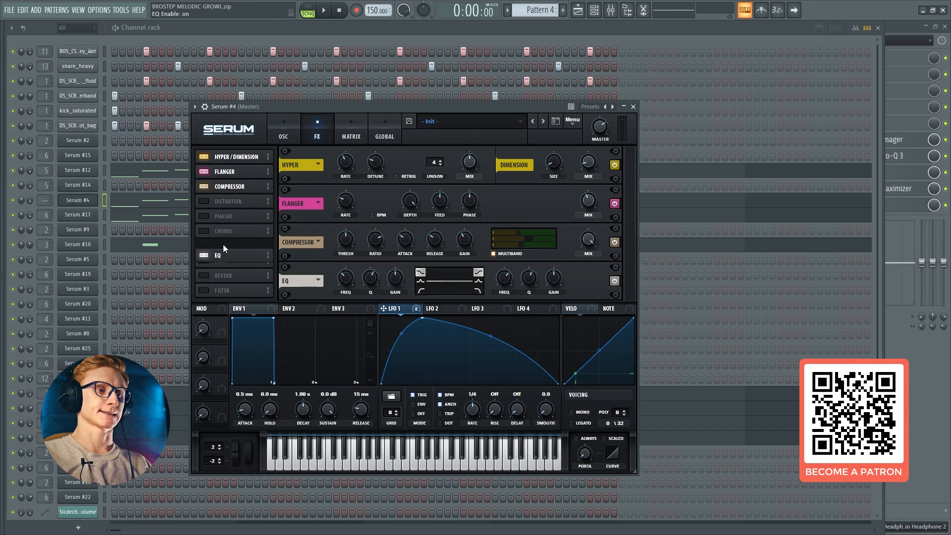
left_click(420, 281)
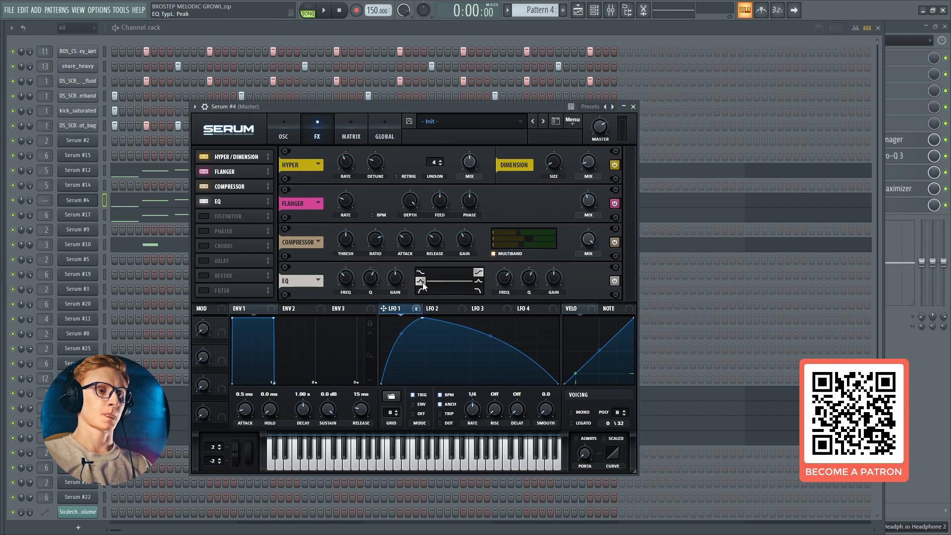
left_click(479, 284)
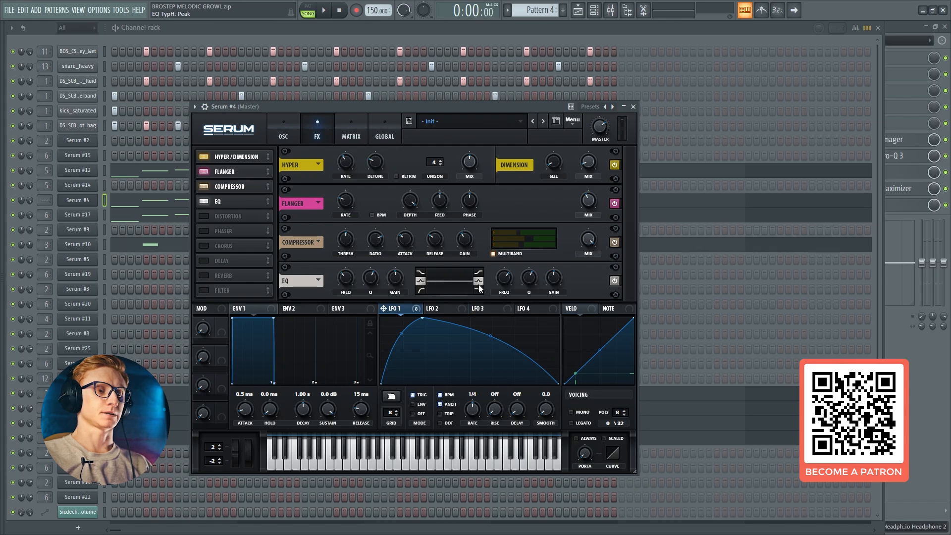
Lower the EQ's low band to about 54 Hz with LFO 1 modulating the frequency, raise its gain and reduce its Q
left_click_drag(347, 284, 353, 307)
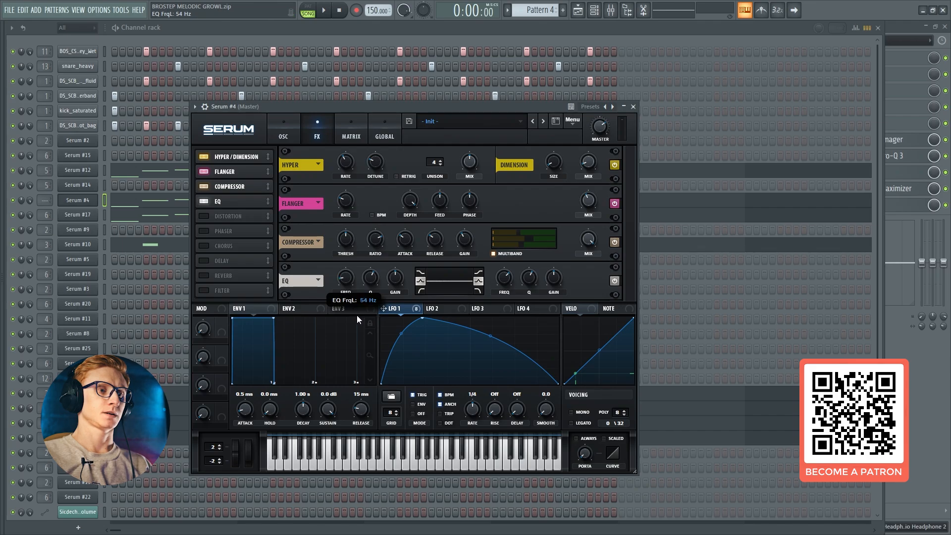
left_click_drag(338, 266, 396, 280)
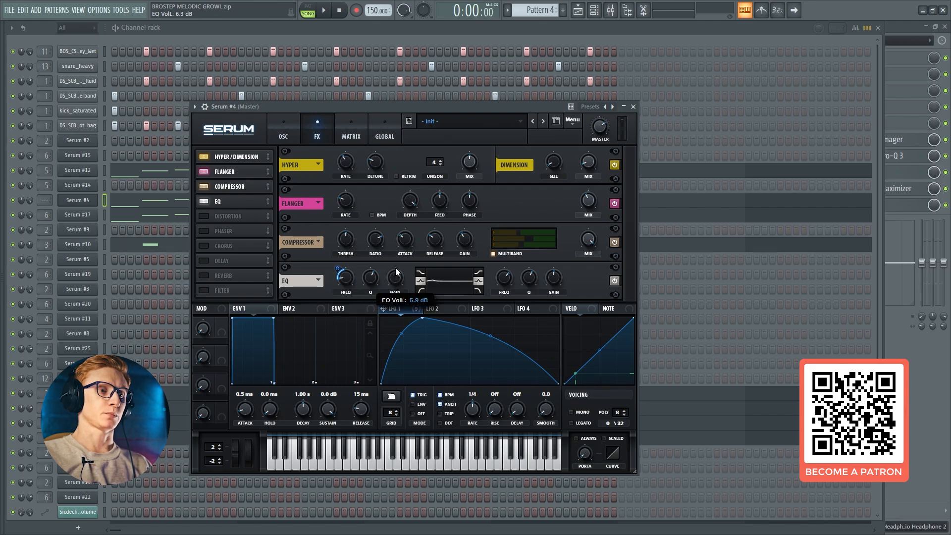
left_click_drag(396, 264, 376, 300)
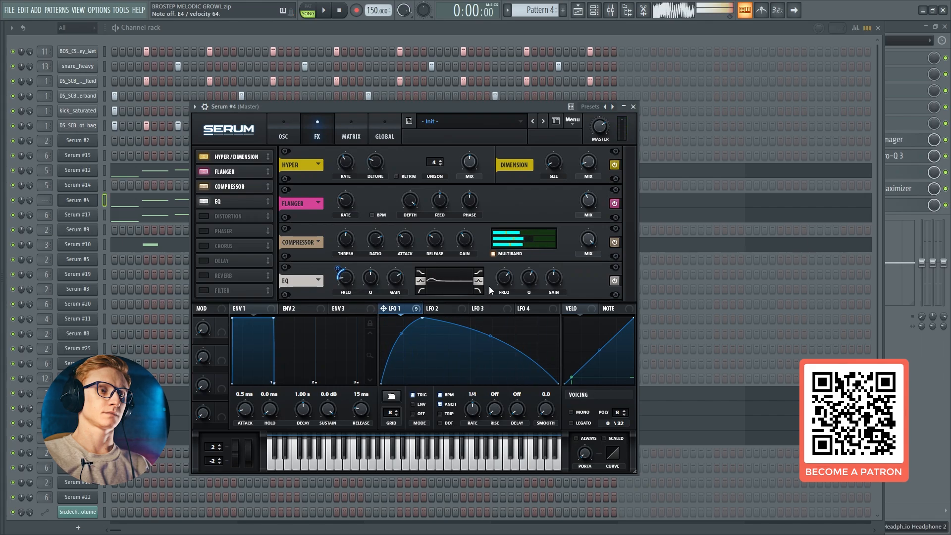
Bypass and re-enable the EQ repeatedly to compare the growl with and without it
left_click(204, 202)
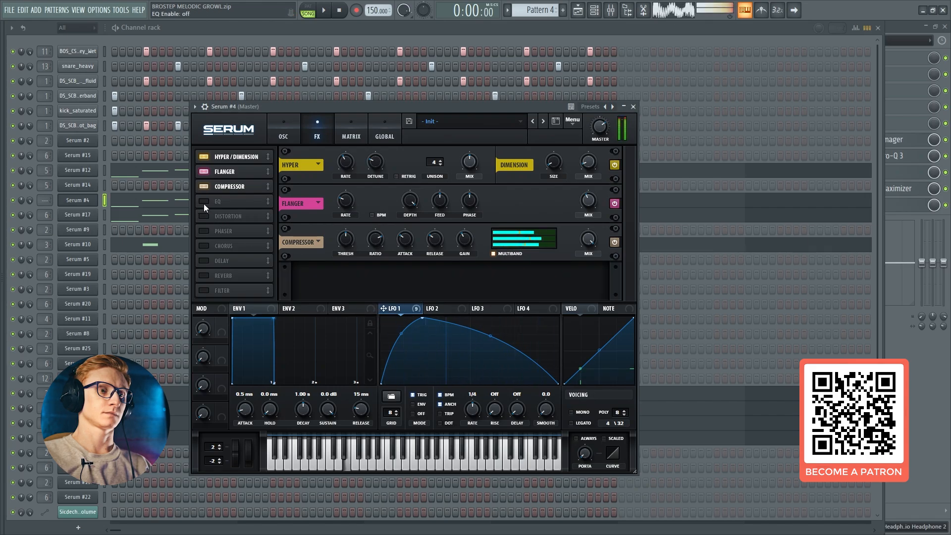
left_click(204, 202)
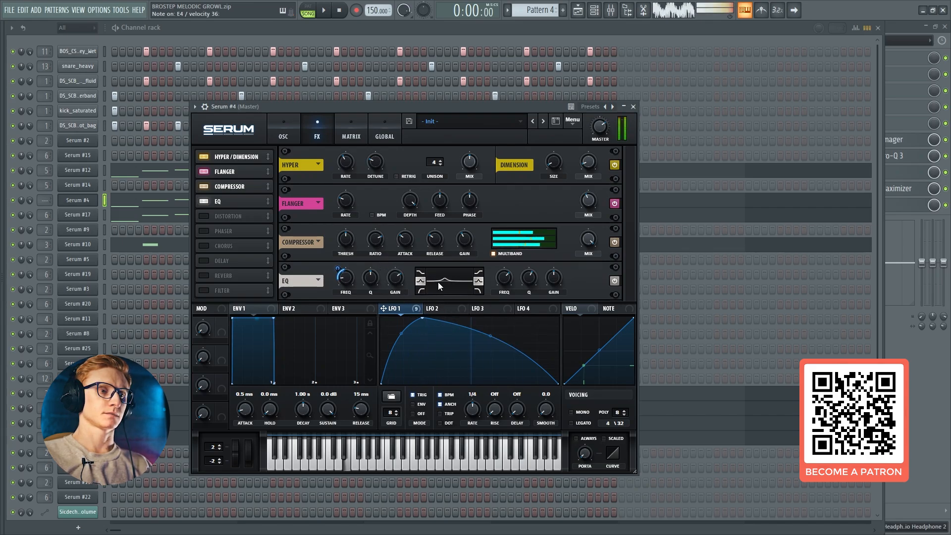
left_click(202, 201)
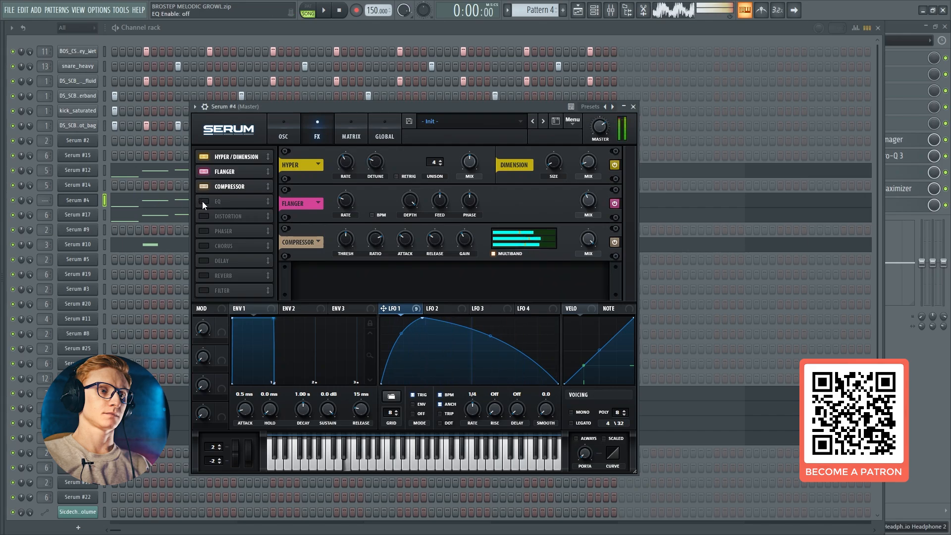
left_click(202, 201)
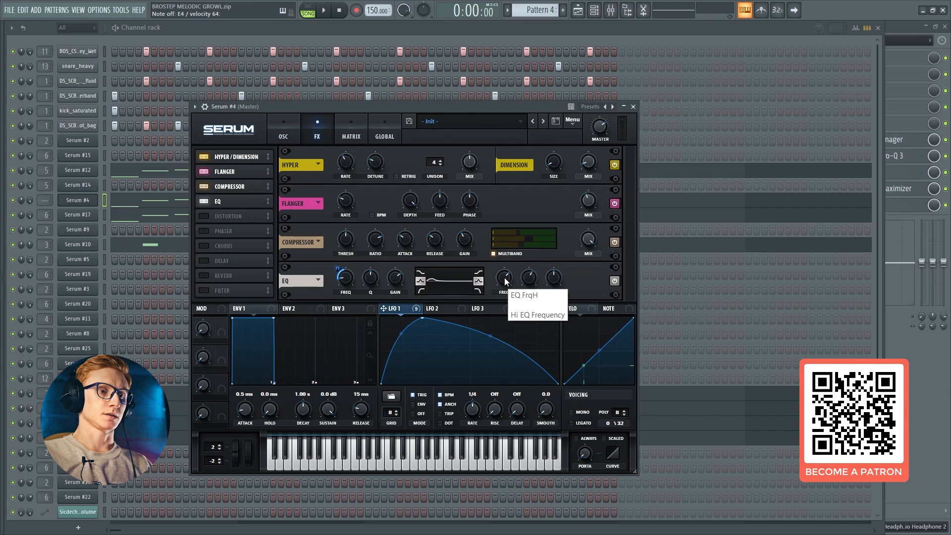
Set the EQ's high band to a gain of -10.3 dB and a frequency of 155 Hz
left_click_drag(505, 281, 494, 283)
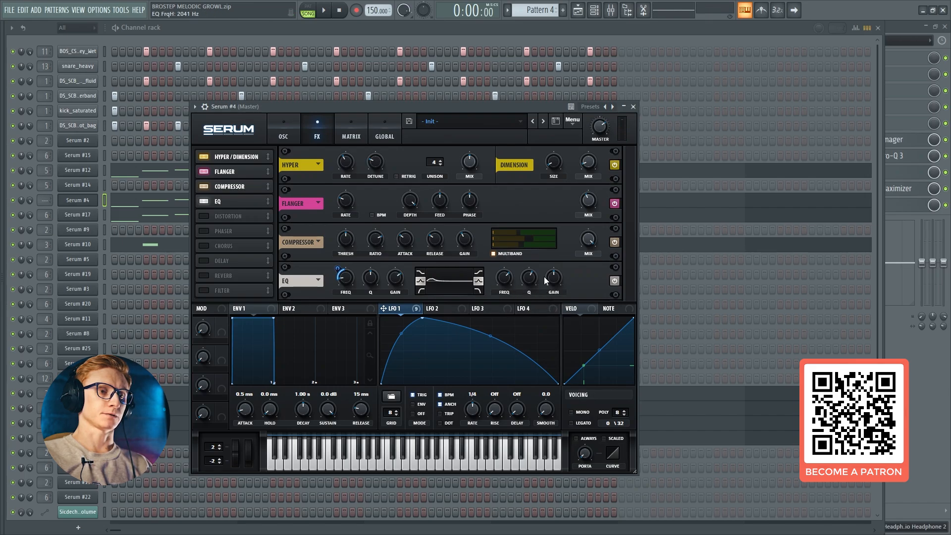
left_click_drag(552, 289, 553, 304)
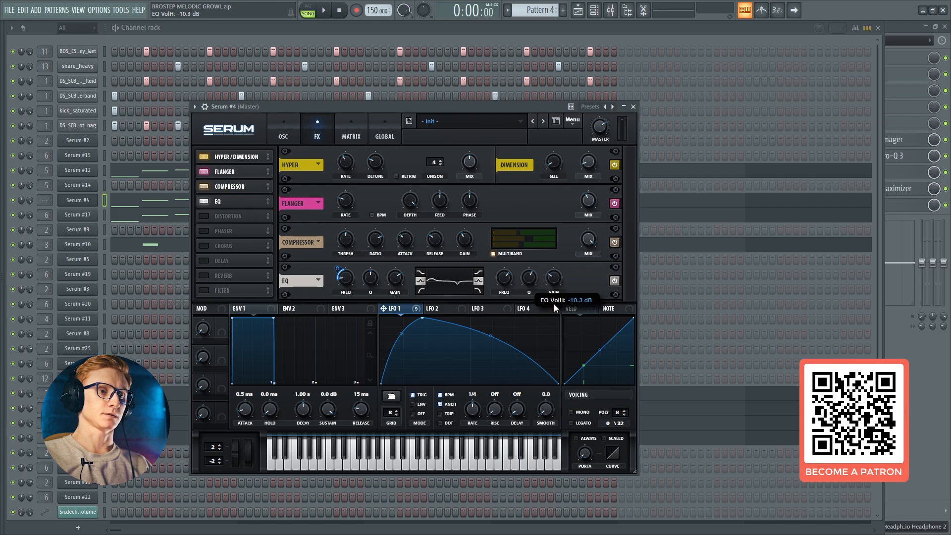
left_click_drag(506, 274, 513, 330)
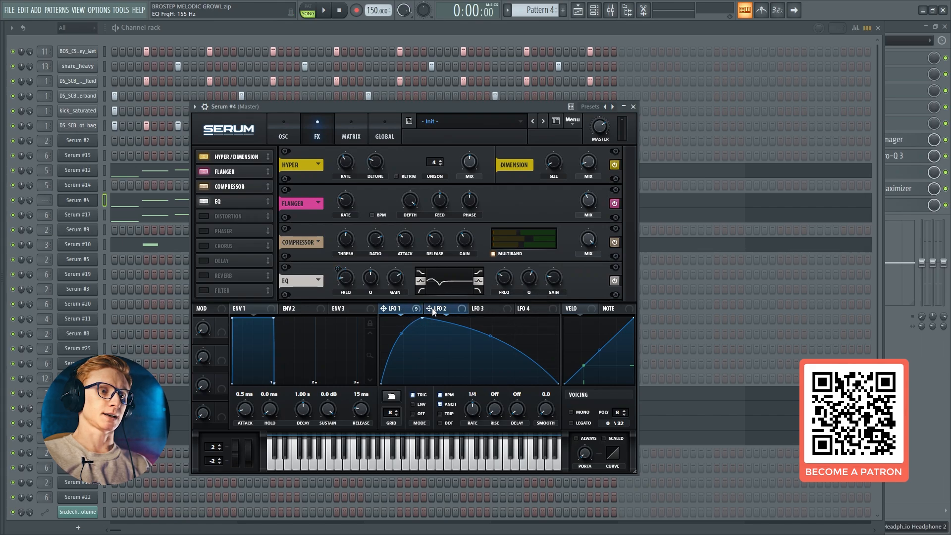
Assign LFO 2 to the EQ's high-band frequency and make it a straight descending ramp in TRIG mode at rate 1/2
left_click_drag(436, 308, 504, 279)
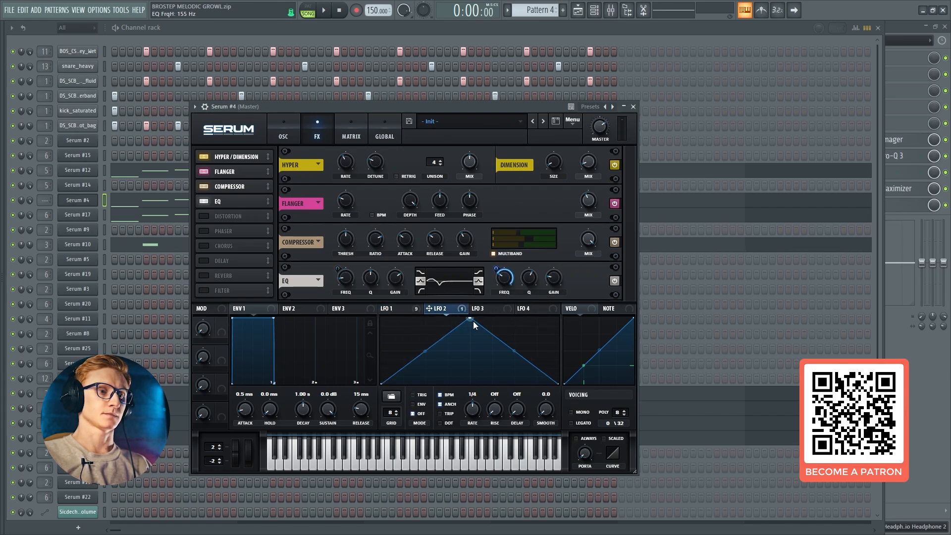
left_click_drag(473, 322, 381, 320)
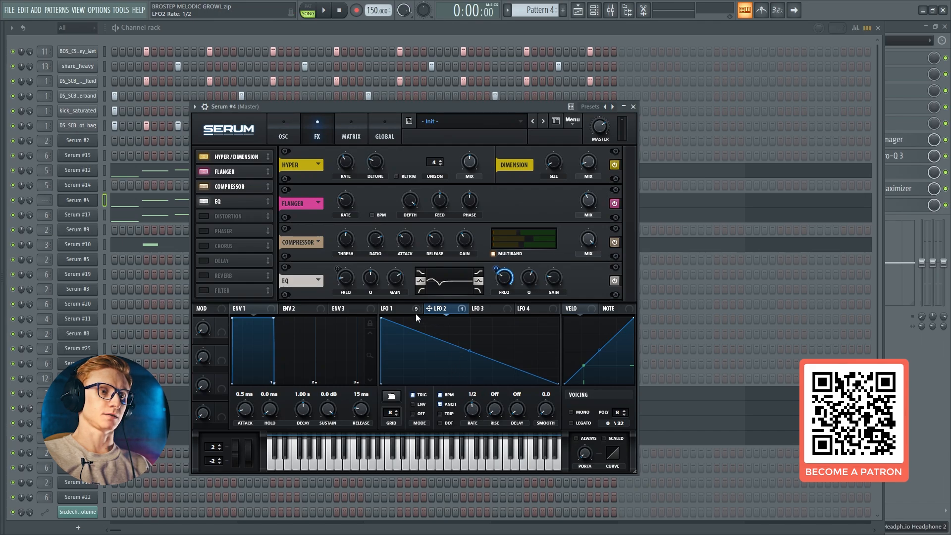
Compare the rates of LFO 1 and LFO 2, auditioning LFO 2 at 1/4 before returning it to 1/2
left_click(396, 308)
left_click(437, 309)
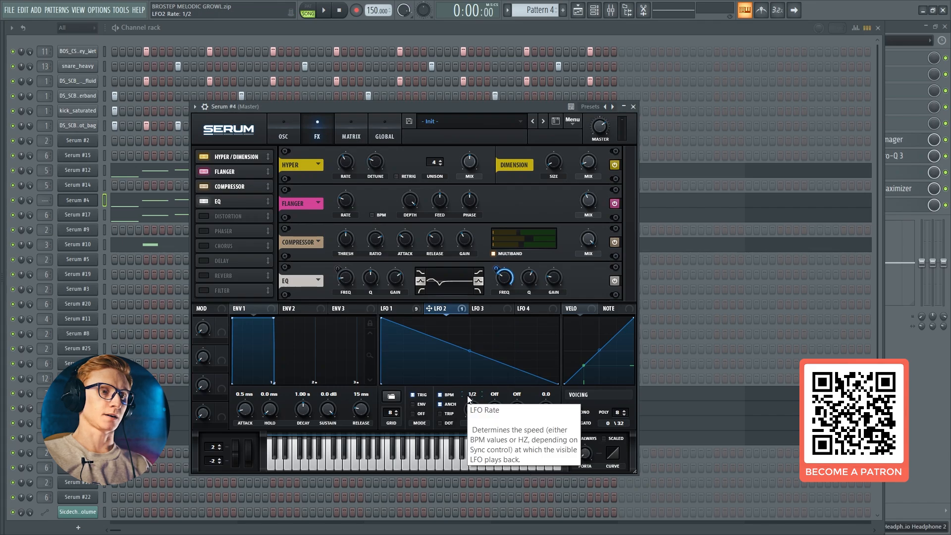
left_click(391, 310)
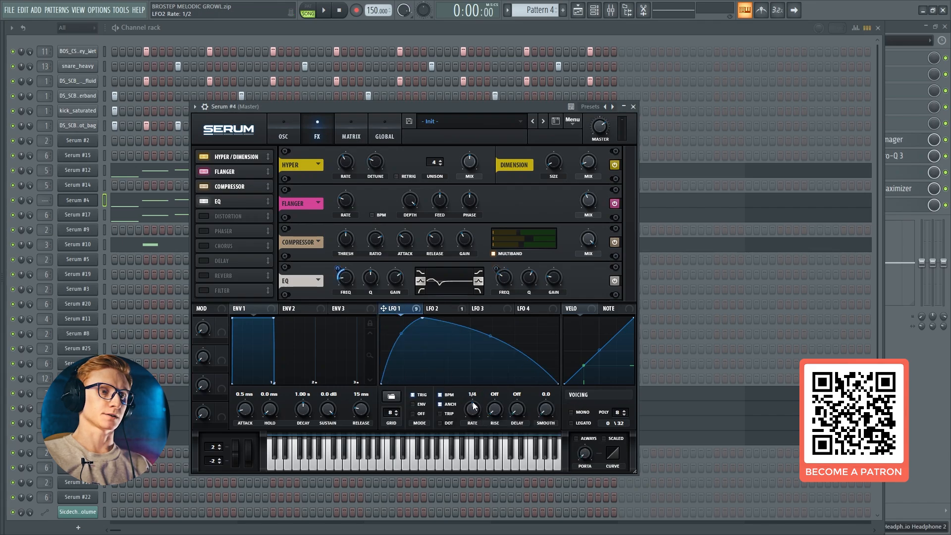
left_click(441, 308)
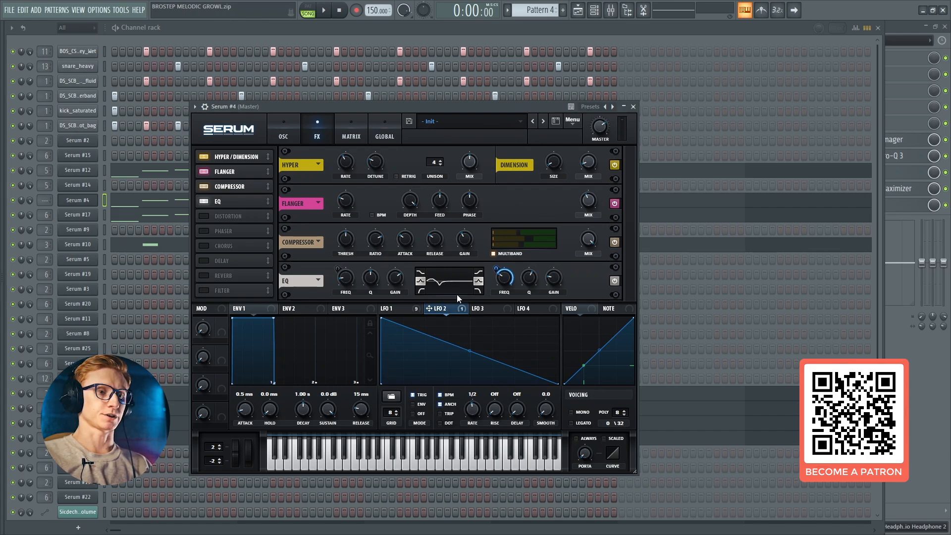
mouse_move(446, 312)
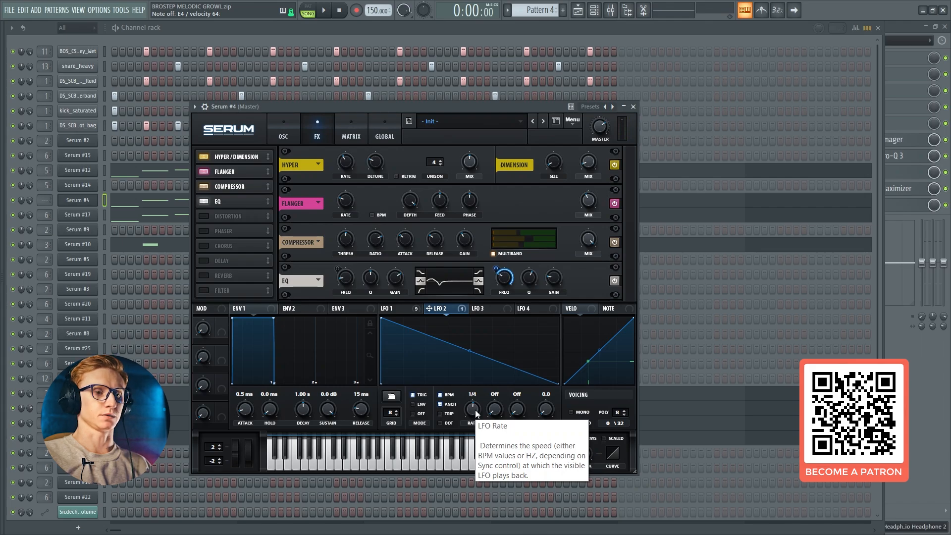
scroll(475, 410, "down", 1)
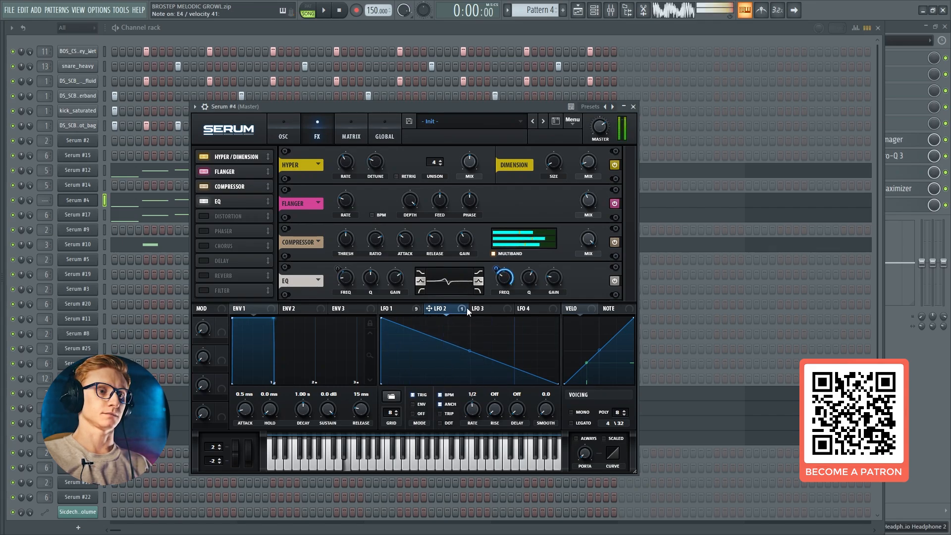
Compare the growl with Serum's EQ bypassed and enabled, and return to the oscillator page
left_click(206, 200)
left_click(206, 201)
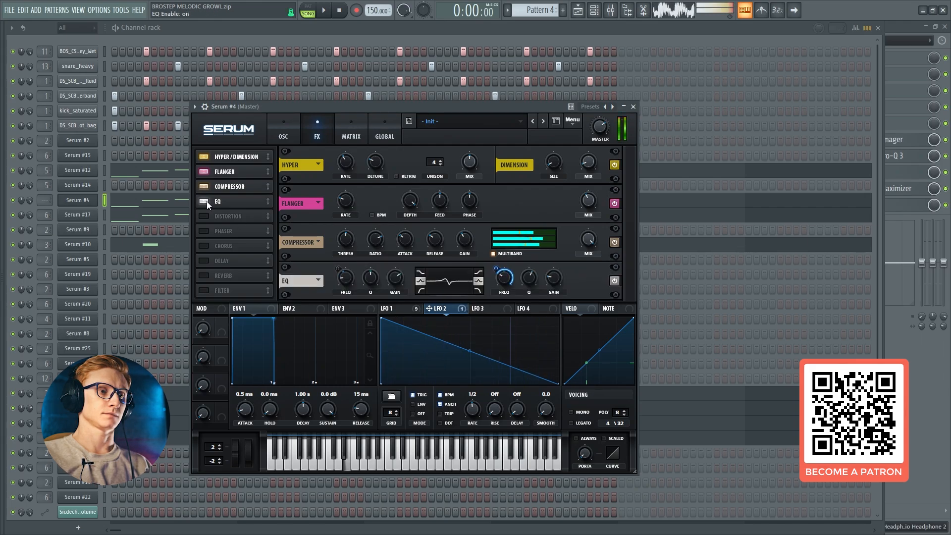
left_click(287, 133)
Route the Serum #4 channel to mixer track Insert 2 and show the mixer
left_click(86, 204)
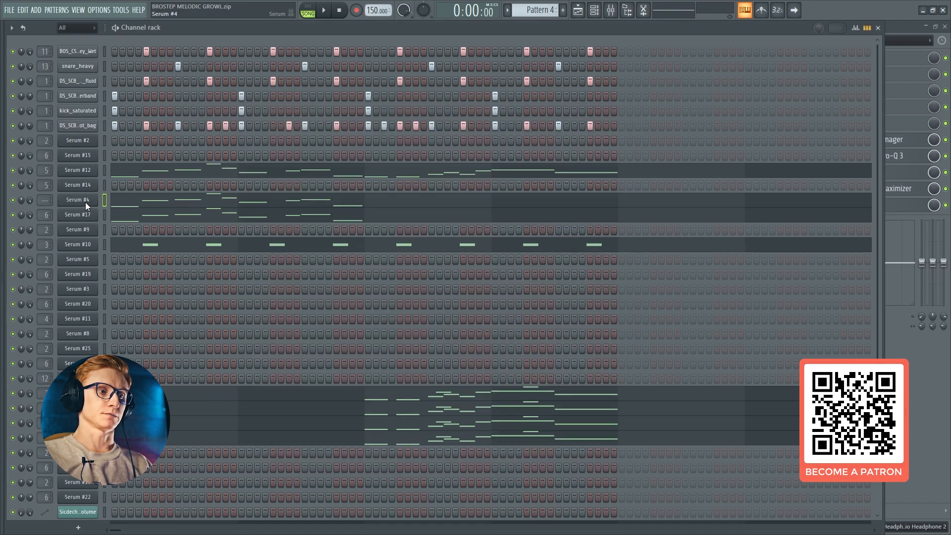
scroll(43, 199, "down", 4)
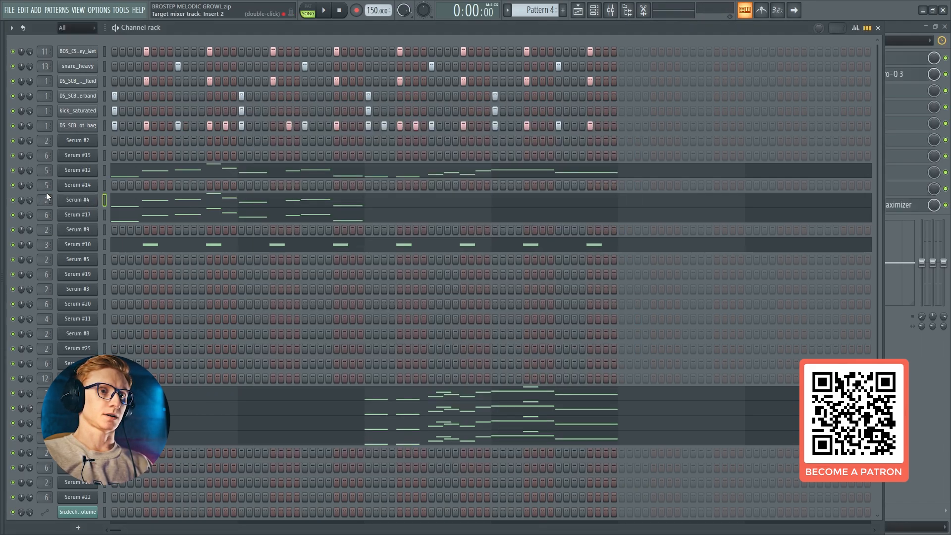
left_click(899, 28)
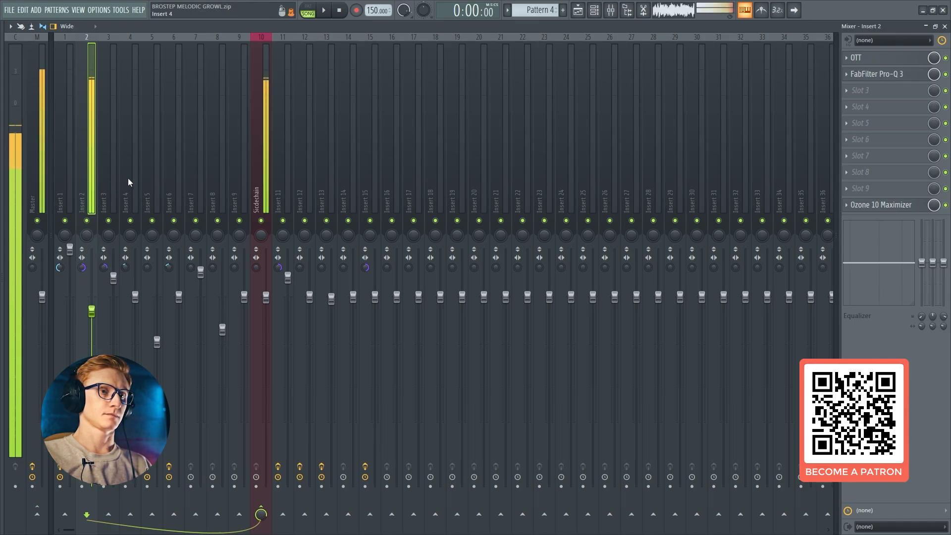
Set Serum #4's voicing to mono and legato, with portamento set to always
left_click(611, 12)
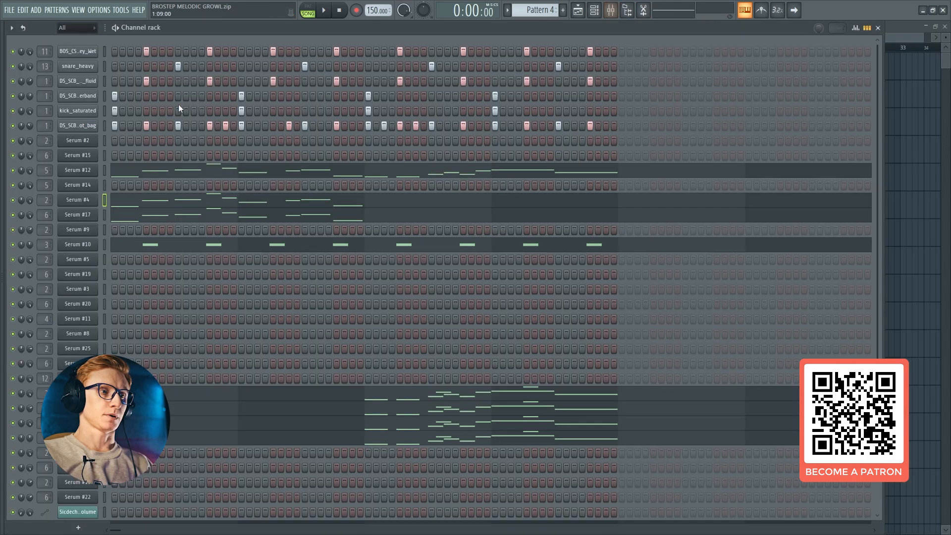
left_click(86, 200)
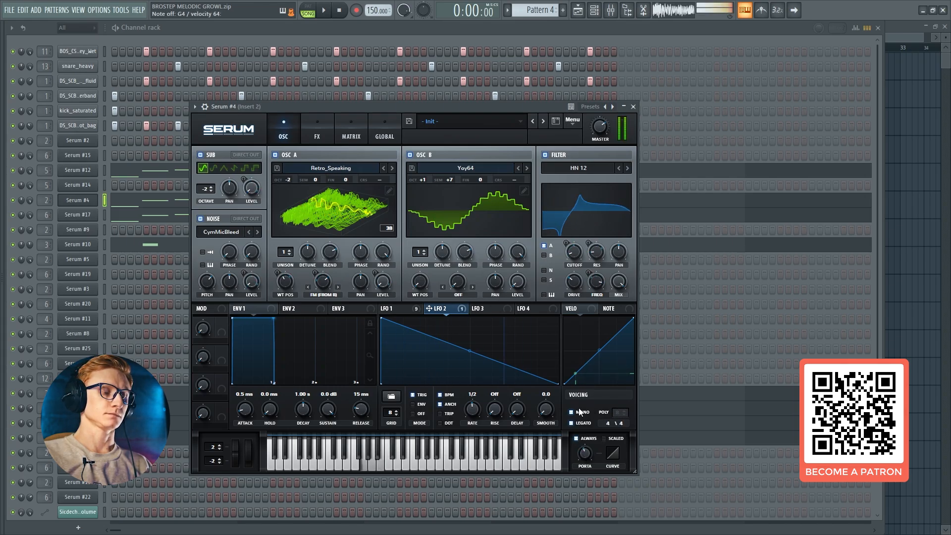
left_click(82, 200)
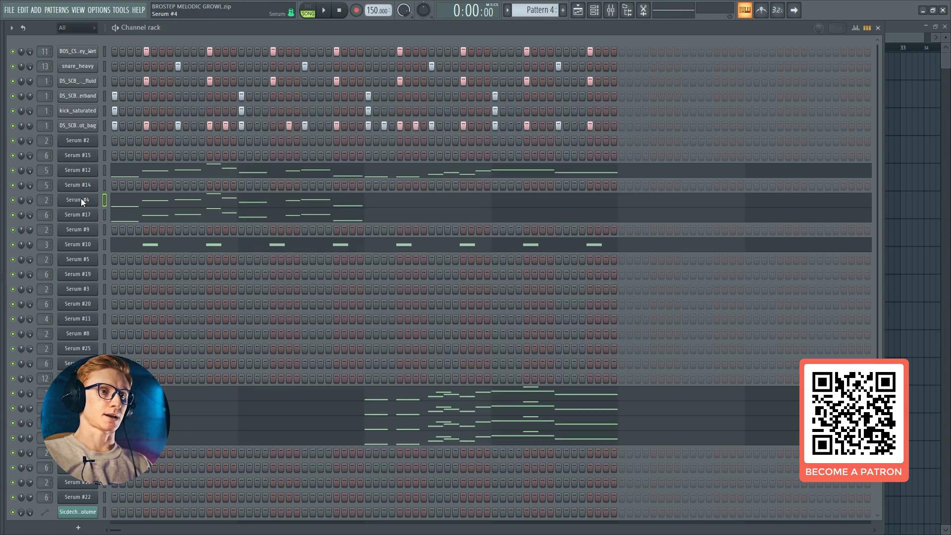
Review the OTT and FabFilter Pro-Q 3 settings in the effects chain of mixer Insert 2
left_click(610, 14)
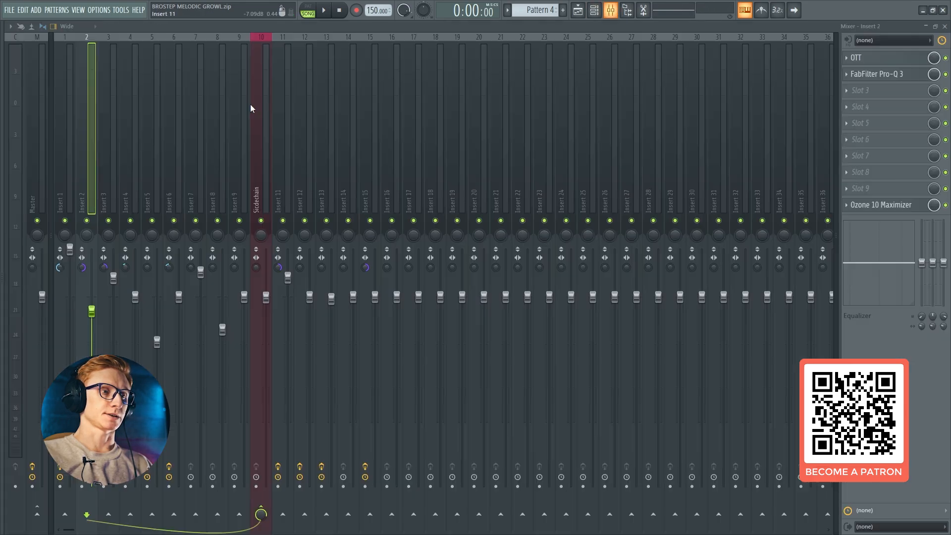
left_click(918, 61)
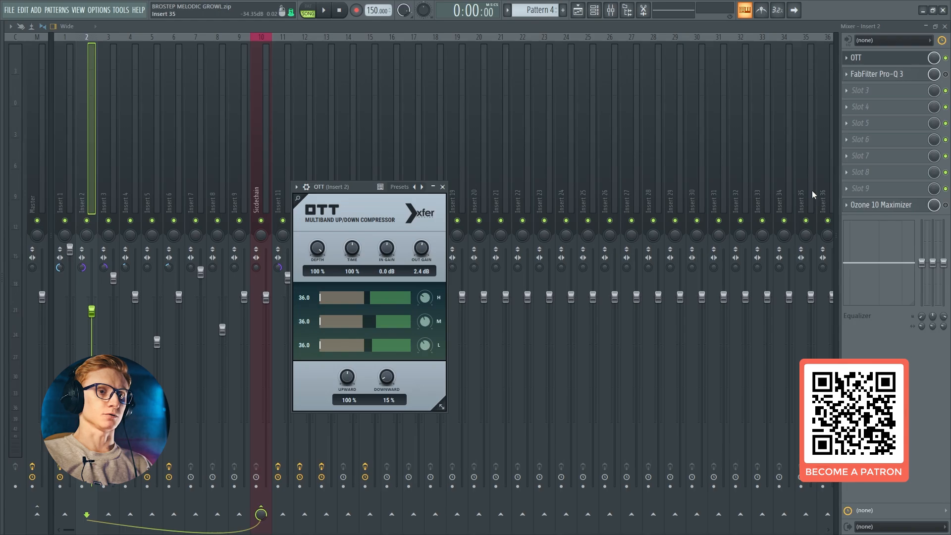
left_click(920, 60)
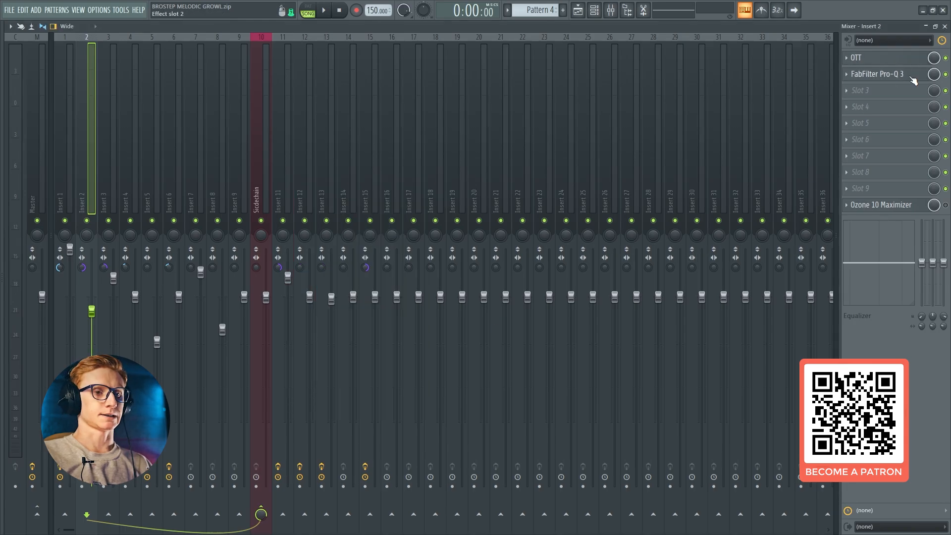
left_click(914, 80)
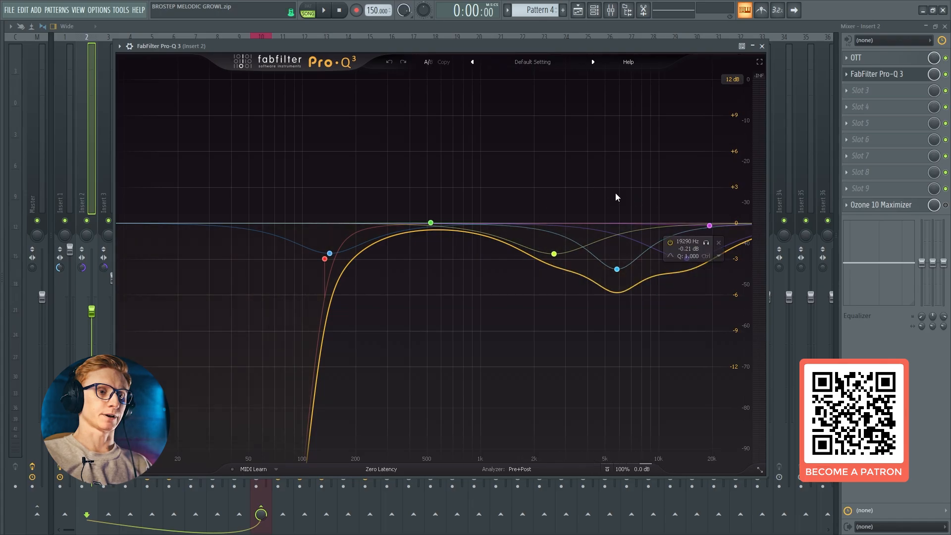
left_click(905, 76)
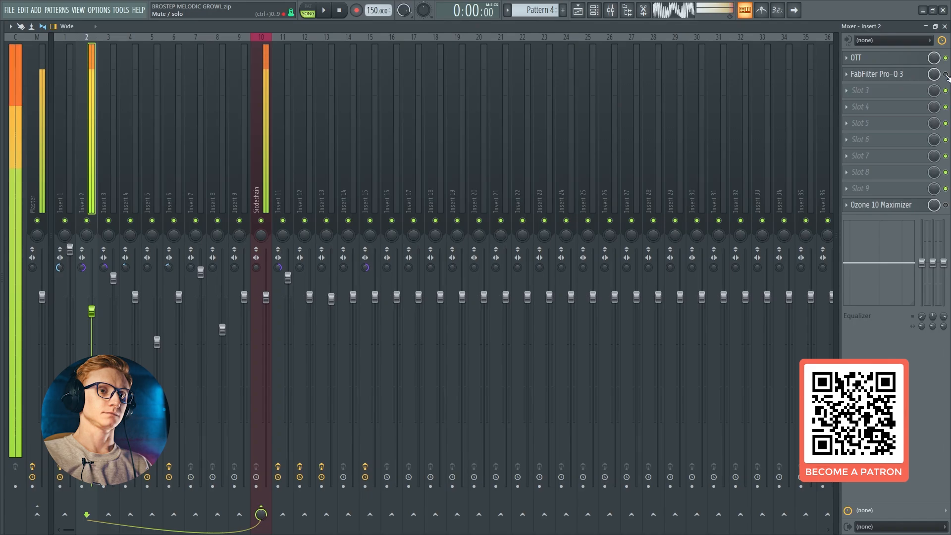
Enable the Ozone 10 Maximizer on Insert 2 and review its threshold and ceiling settings
left_click(946, 206)
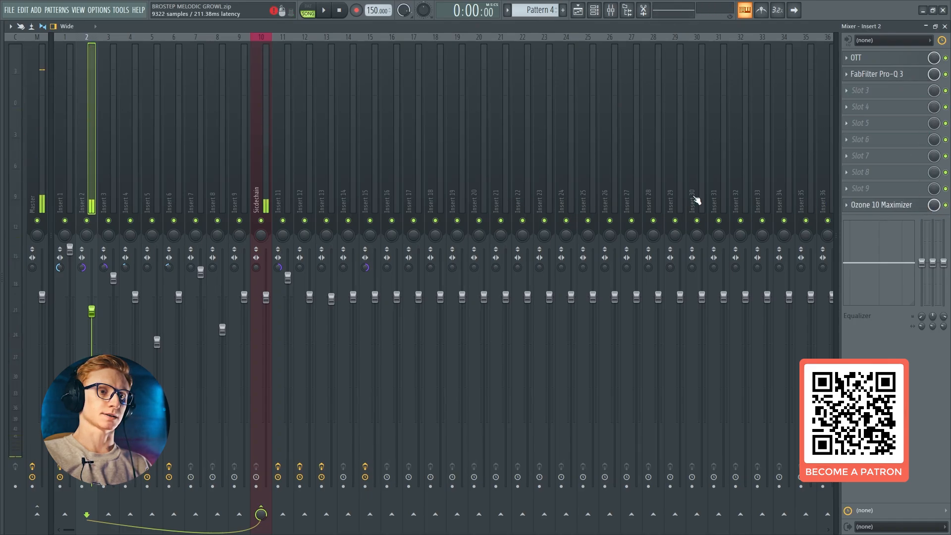
left_click(887, 205)
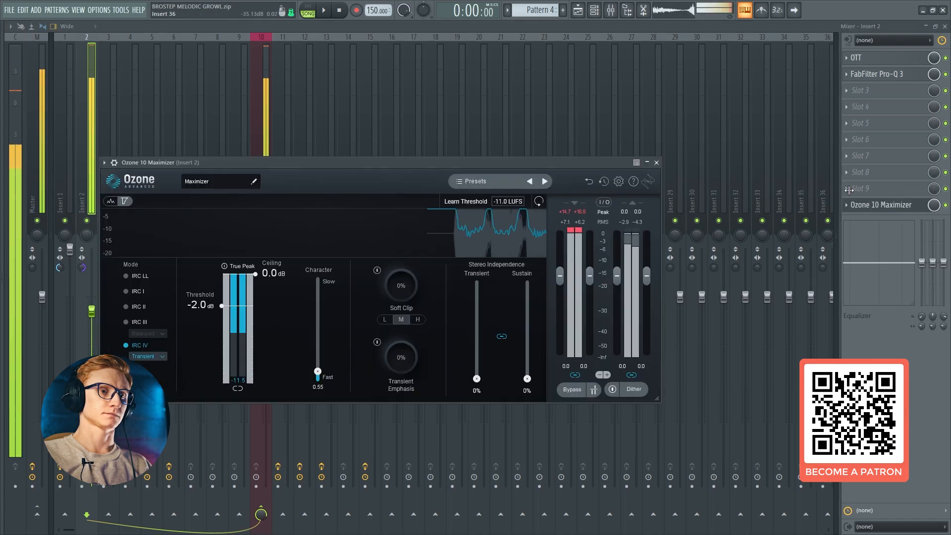
left_click(891, 207)
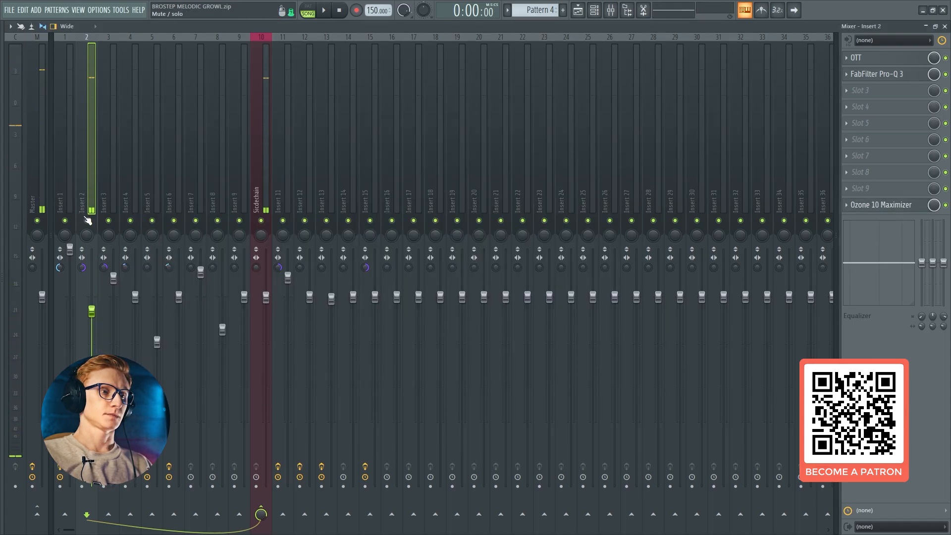
Play the song with Insert 2 soloed, and again with Insert 6 soloed
left_click(323, 14)
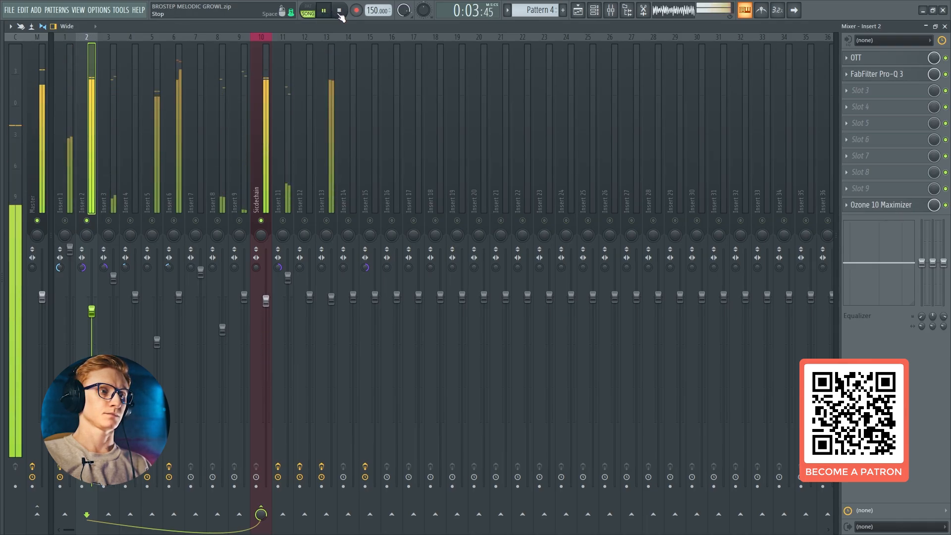
left_click(339, 12)
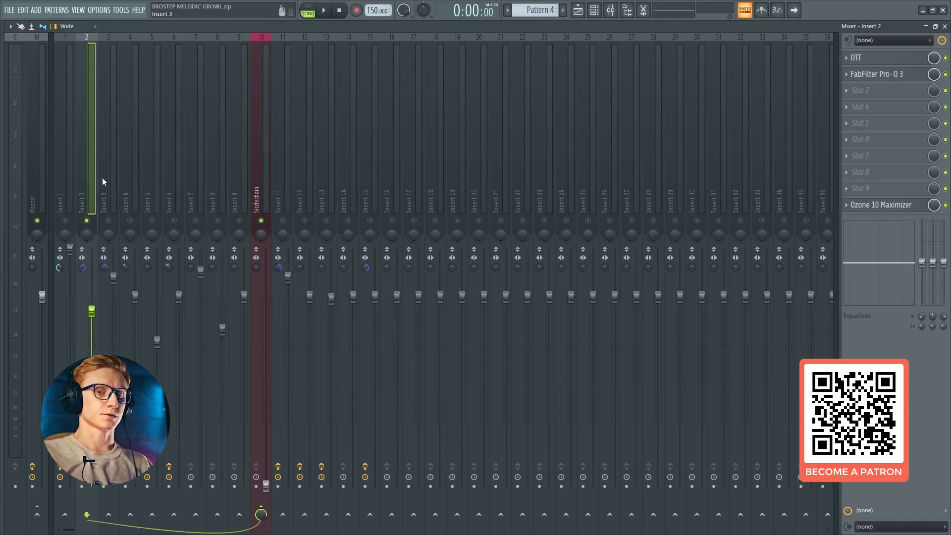
left_click(178, 220)
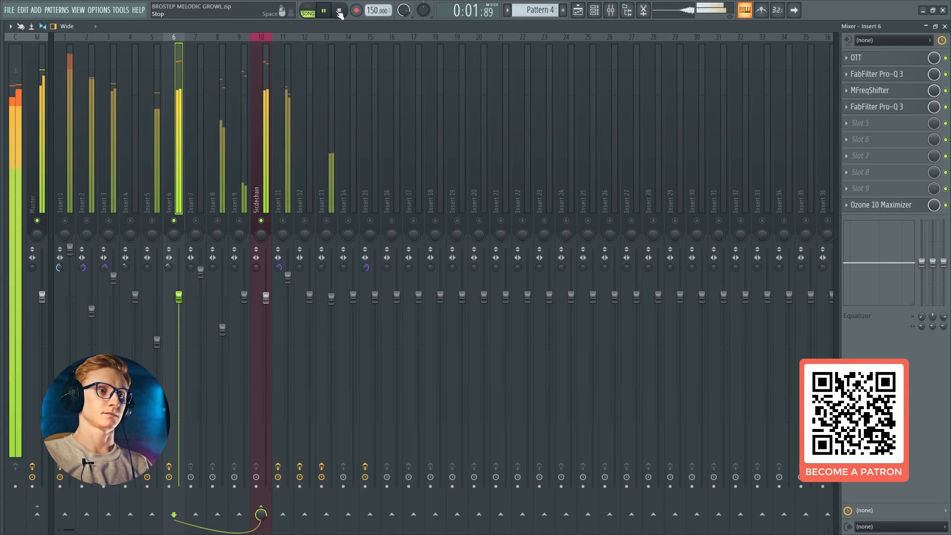
left_click(340, 11)
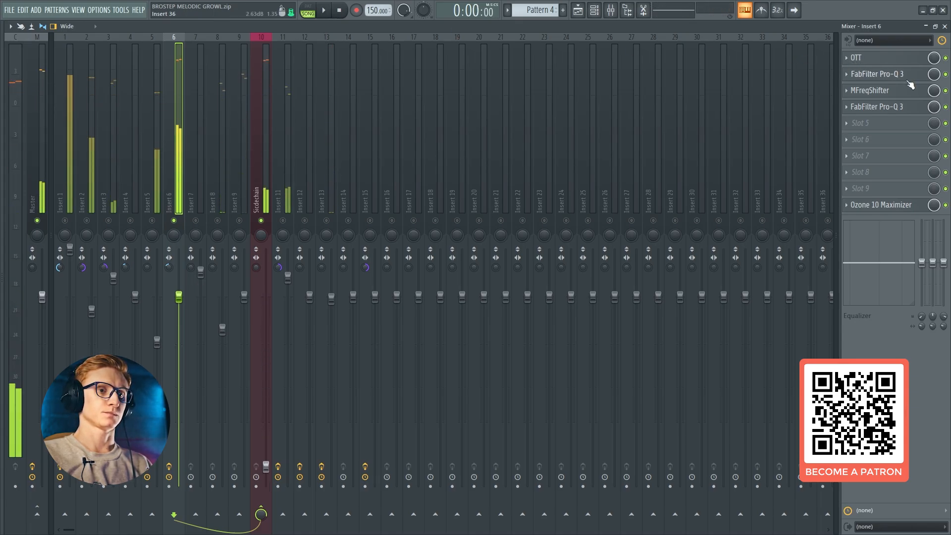
Review the first FabFilter Pro-Q 3 and the MFreqShifter settings on Insert 6
left_click(877, 74)
left_click(886, 76)
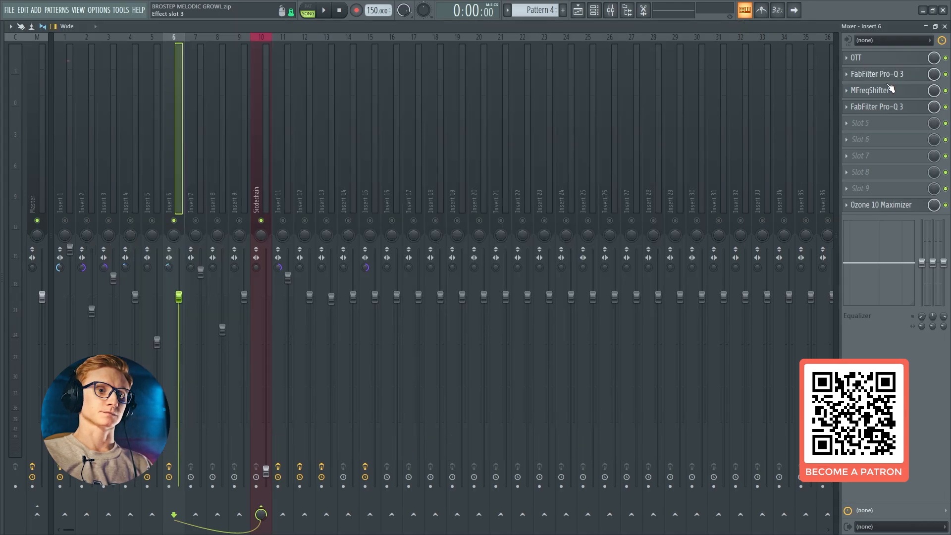
left_click(862, 90)
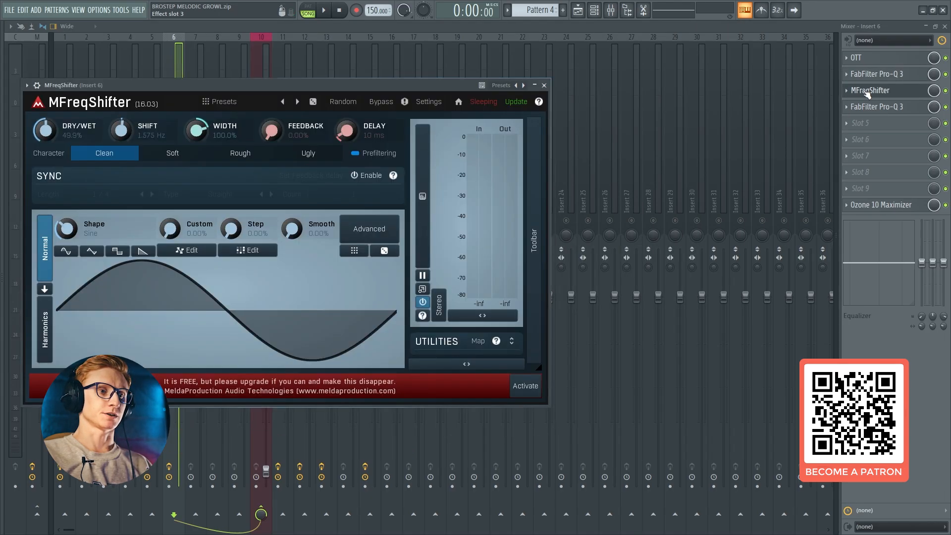
left_click(886, 93)
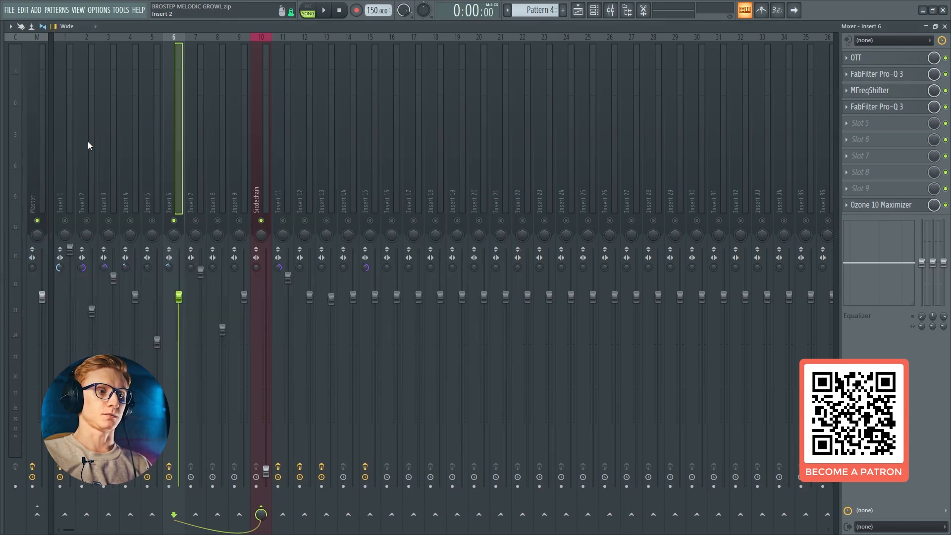
left_click(889, 92)
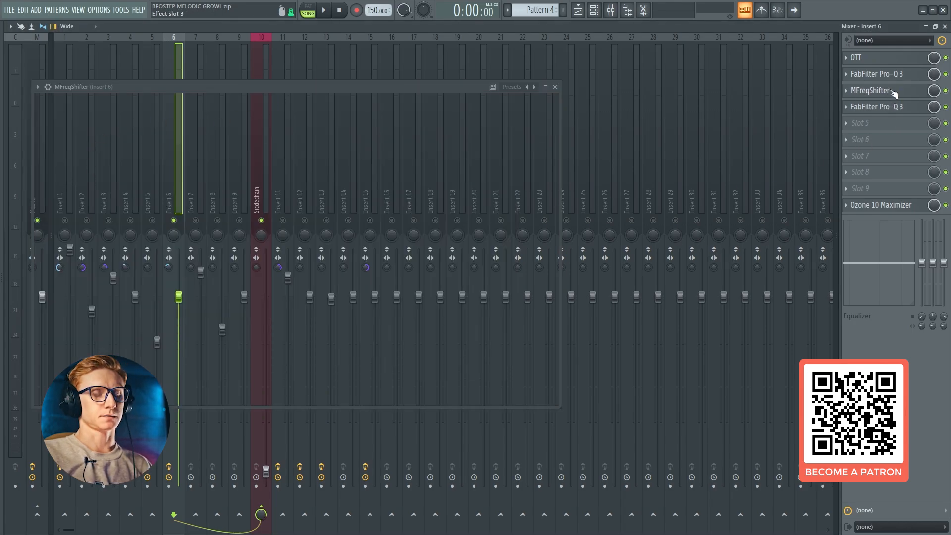
left_click(888, 92)
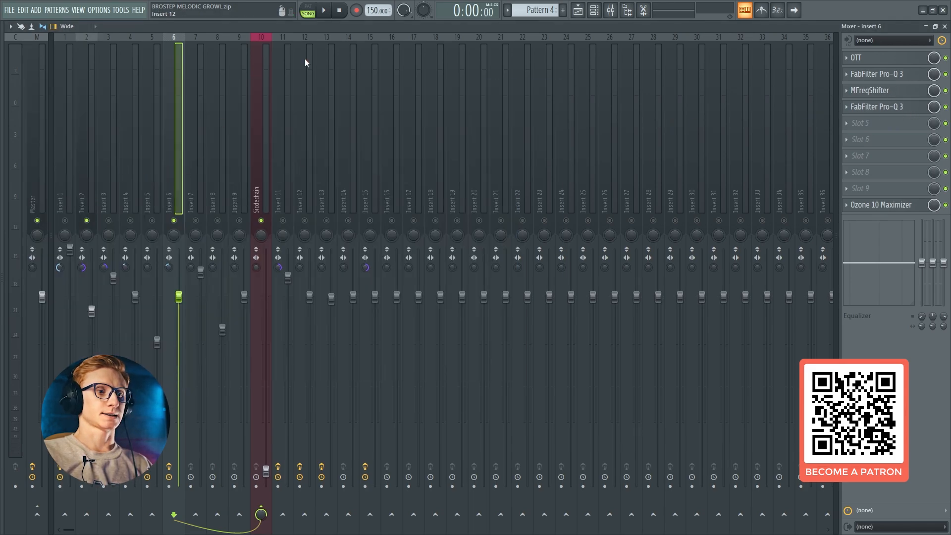
Audition Inserts 2 and 6 soloed together, and again with Insert 5 added to the solo
left_click(323, 15)
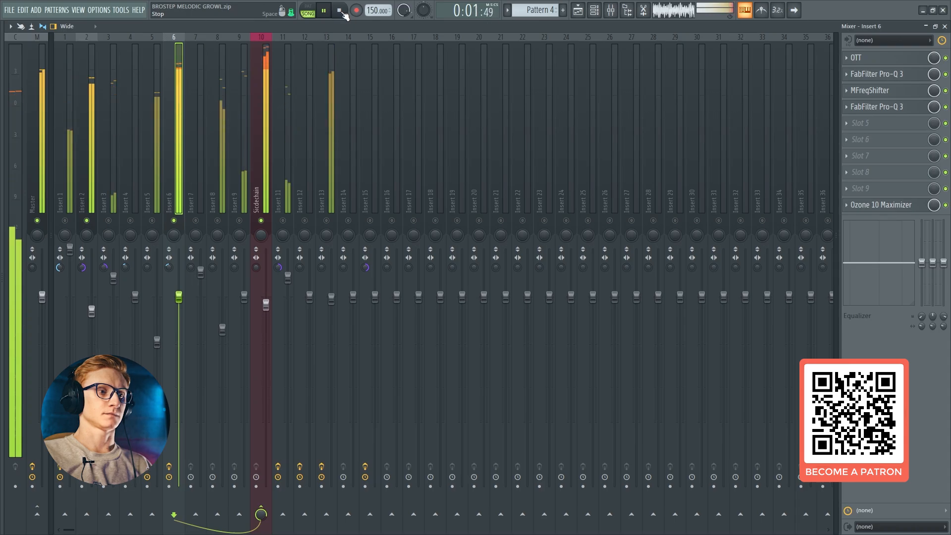
left_click(341, 12)
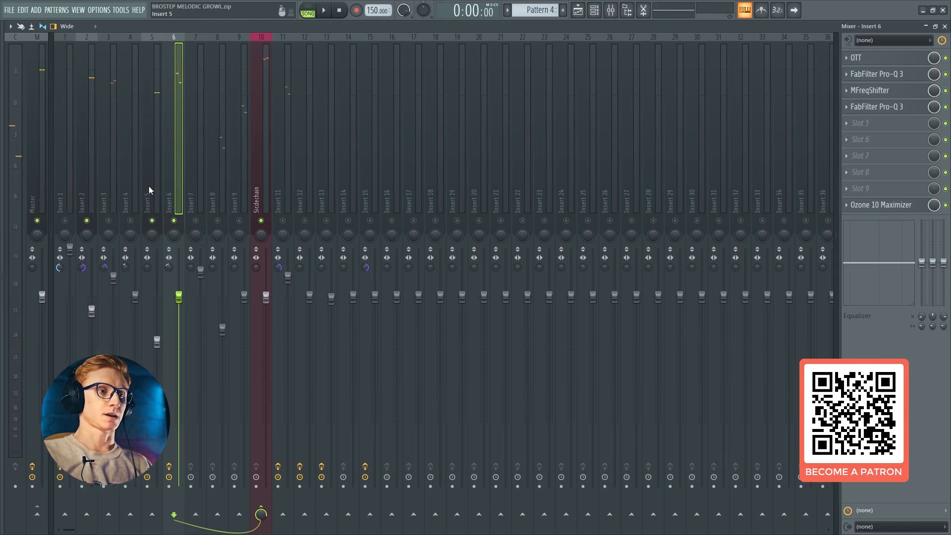
left_click(325, 13)
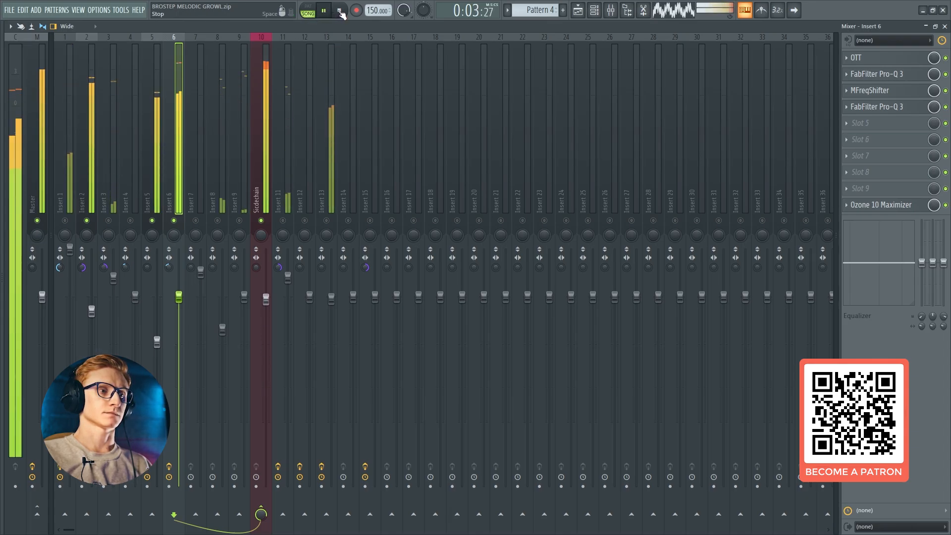
left_click(341, 12)
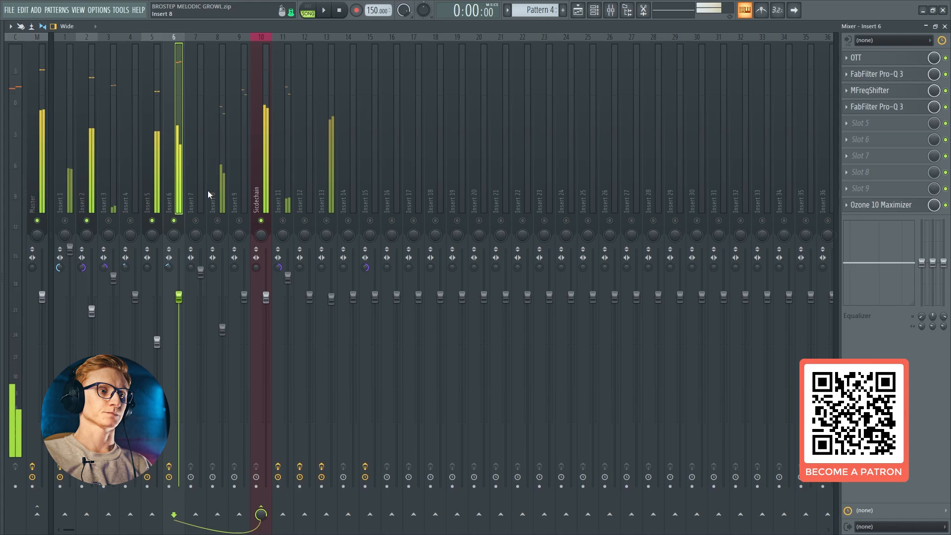
Play the full mix with all mixer tracks active, and listen again with the master track selected
left_click(325, 13)
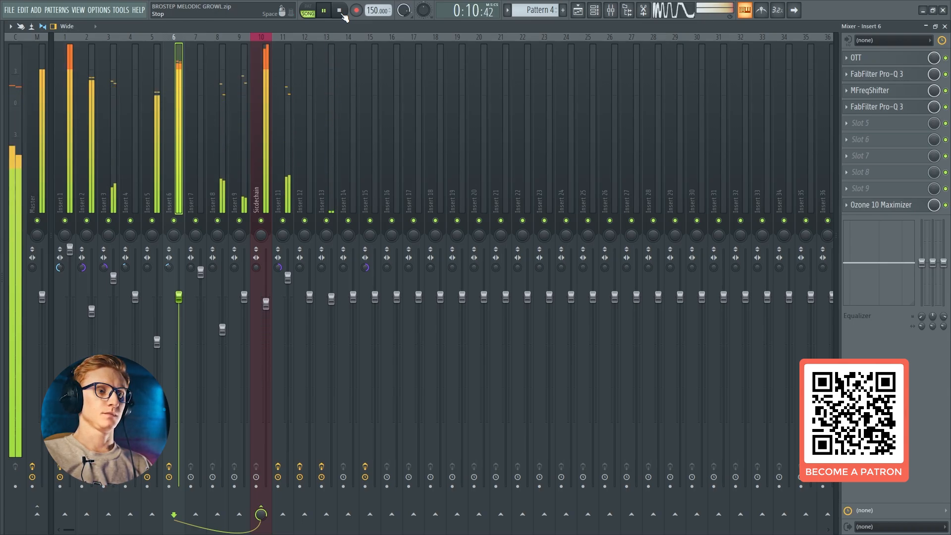
left_click(342, 14)
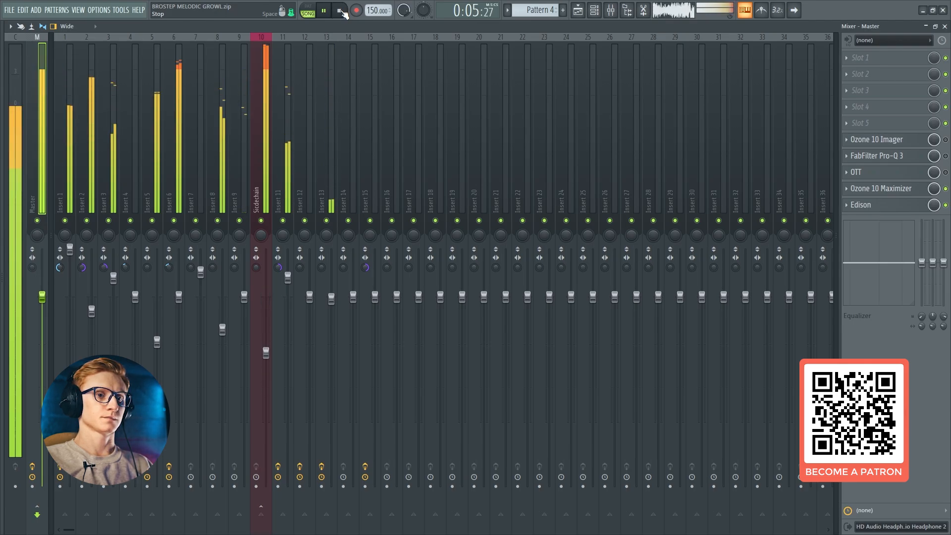
left_click(340, 11)
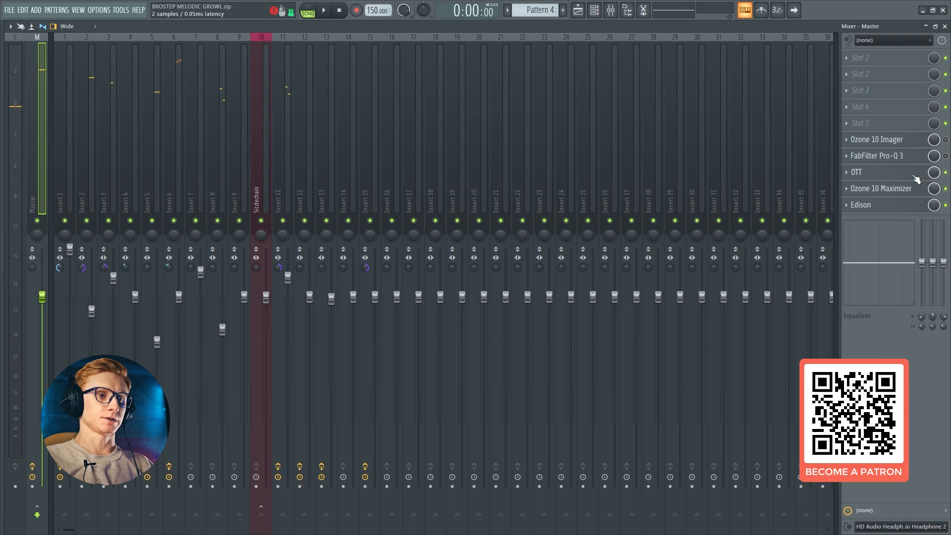
Play the mix and review the OTT and FabFilter Pro-Q 3 settings on the master track, including the EQ's low-mid cut
left_click(857, 171)
left_click(322, 10)
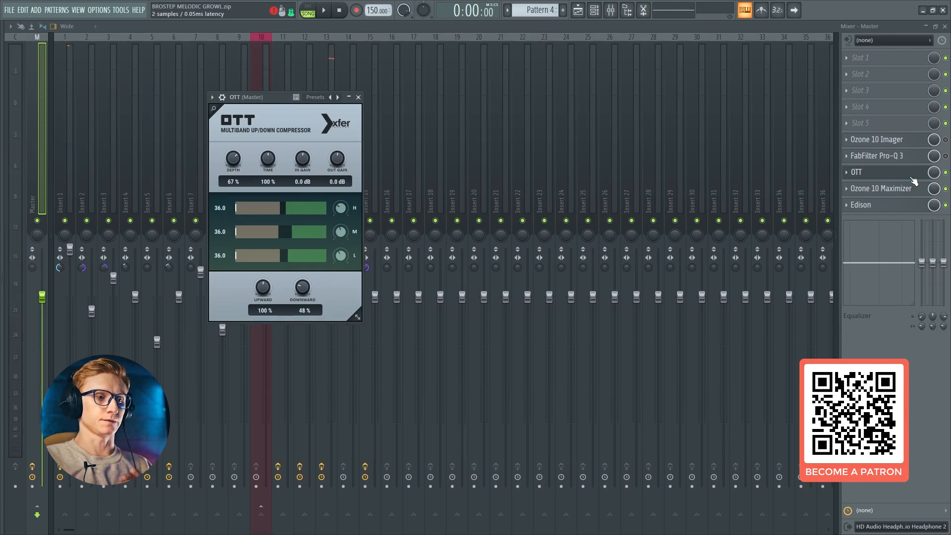
left_click(908, 172)
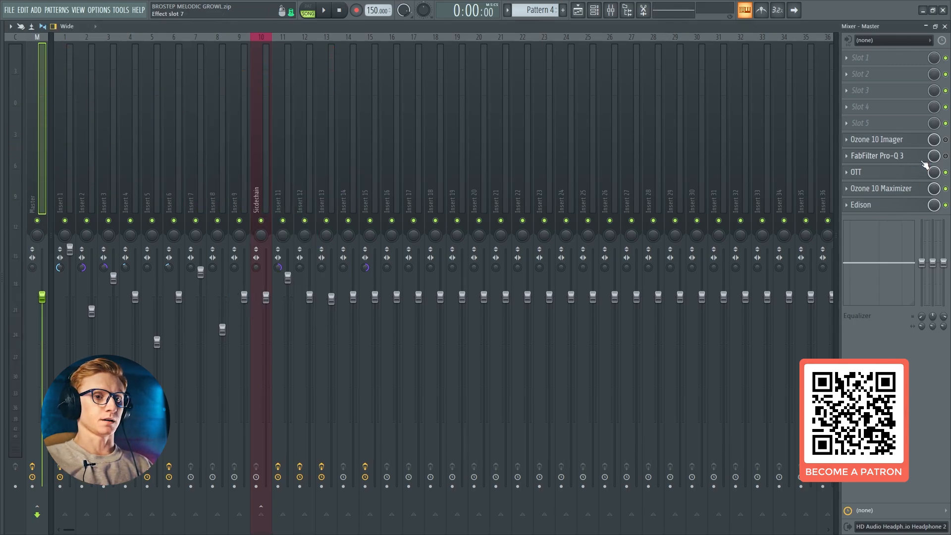
left_click(915, 156)
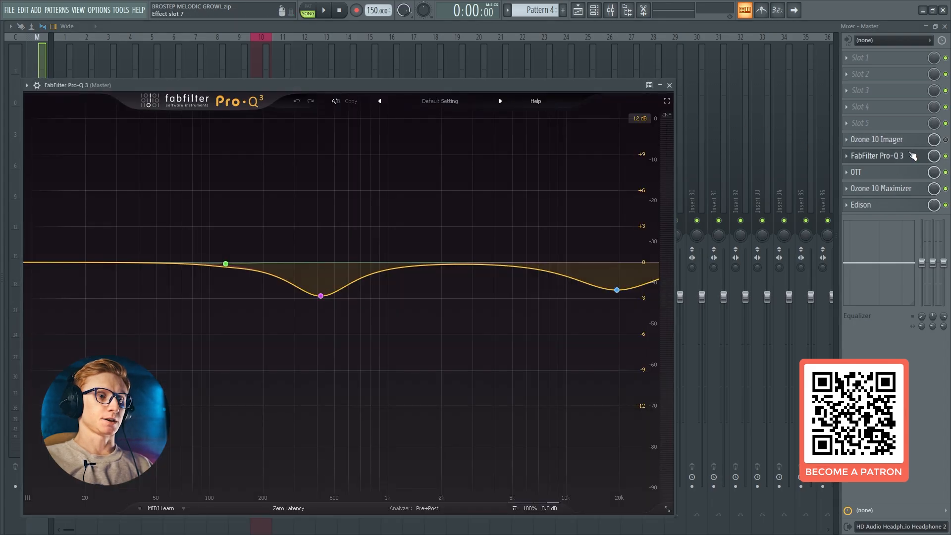
mouse_move(321, 297)
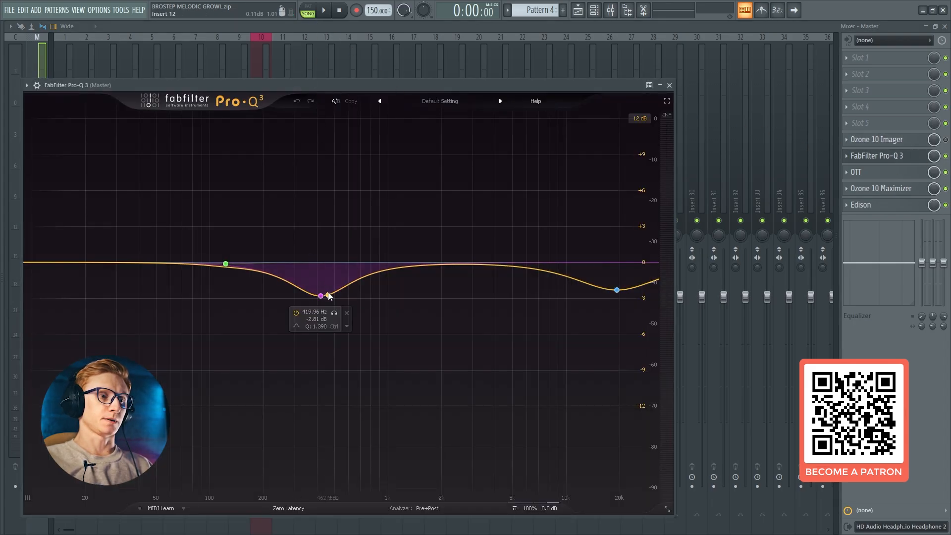
Review the high-frequency cut in the master's FabFilter Pro-Q 3, then compare the playing mix with the EQ bypassed and active
mouse_move(607, 296)
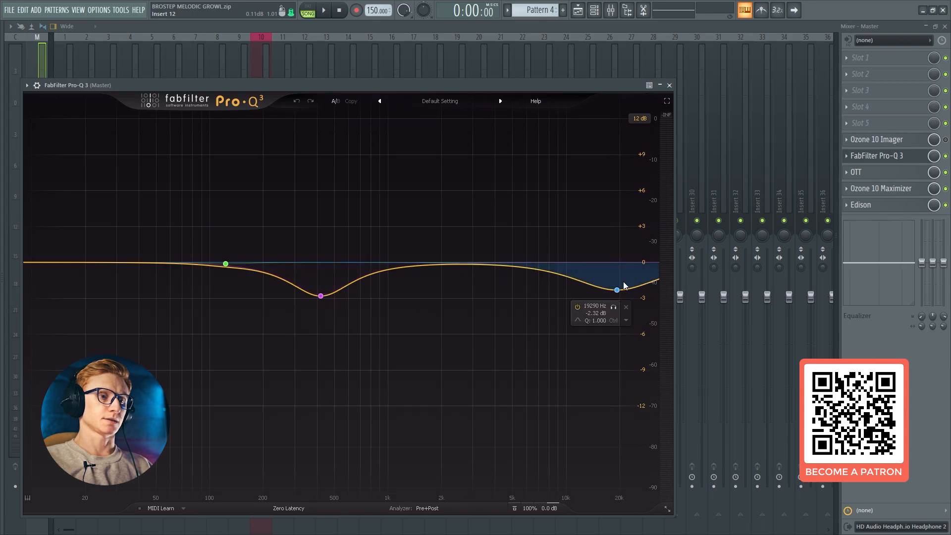
left_click(891, 158)
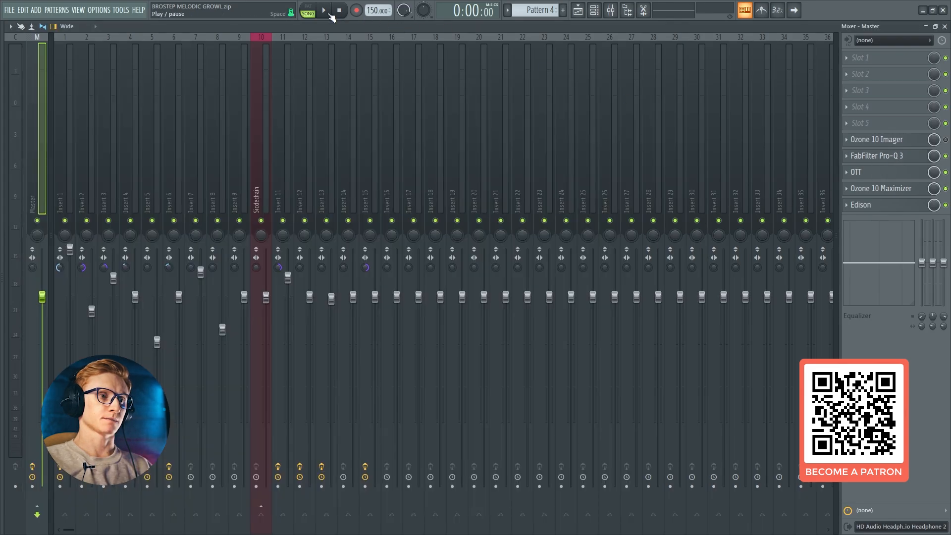
left_click(945, 156)
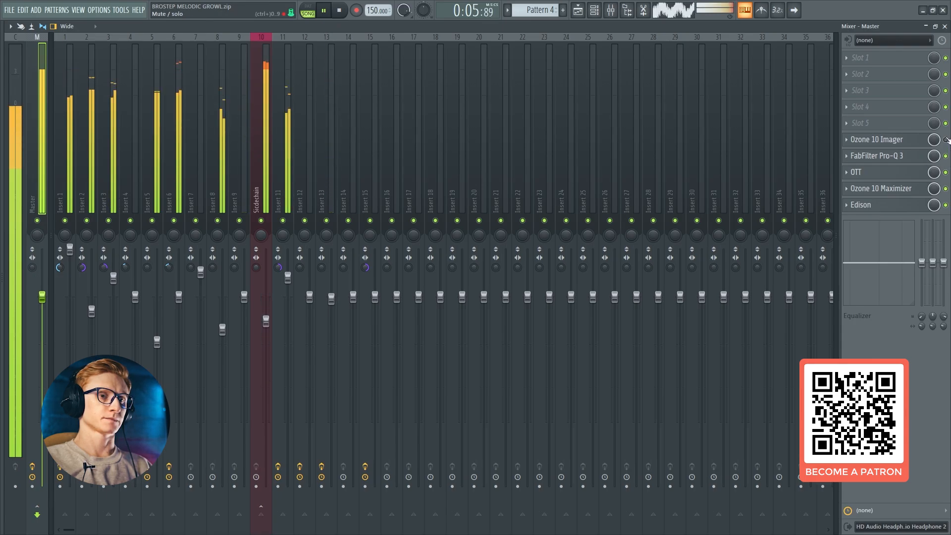
Enable the Ozone 10 Imager on the master, reviewing its stereo width settings and comparing the playing mix with it off and on
left_click(339, 10)
left_click(945, 139)
left_click(891, 141)
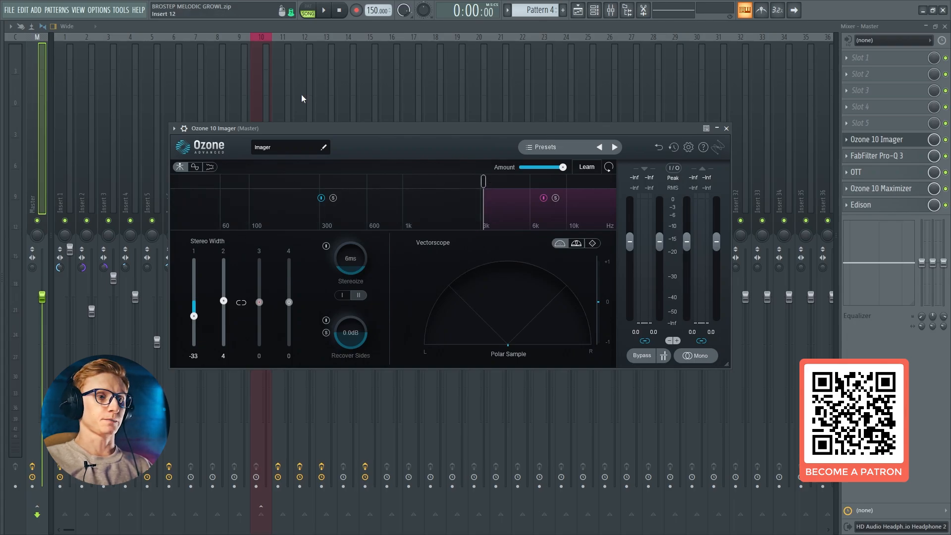
left_click(945, 140)
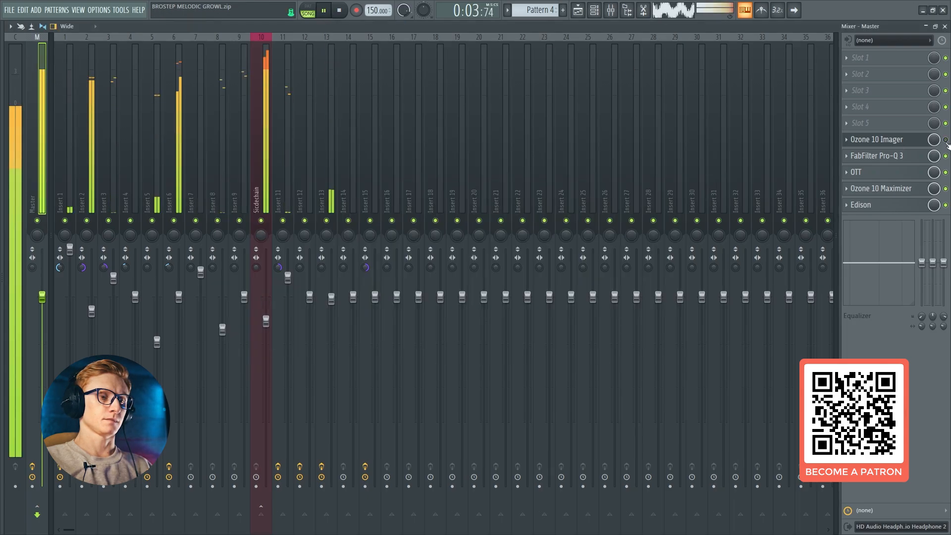
left_click(946, 141)
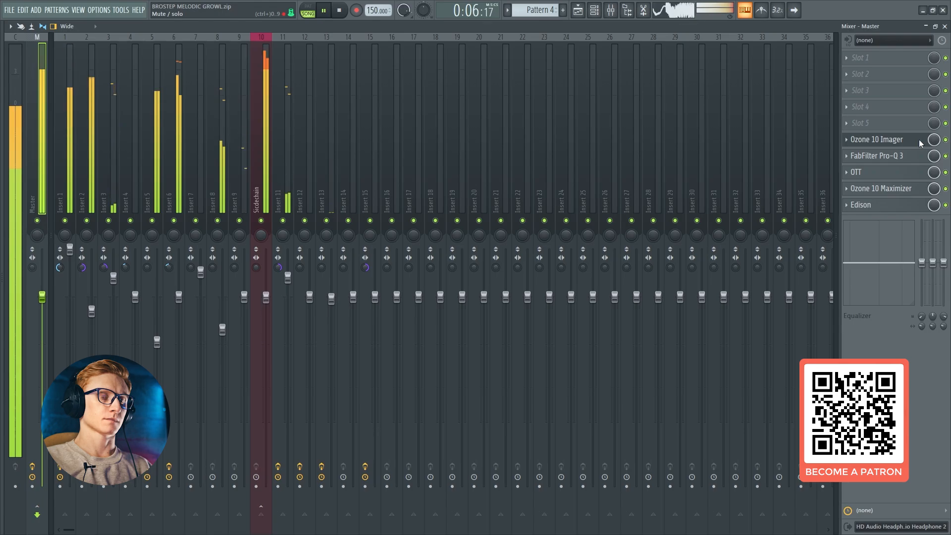
left_click(340, 13)
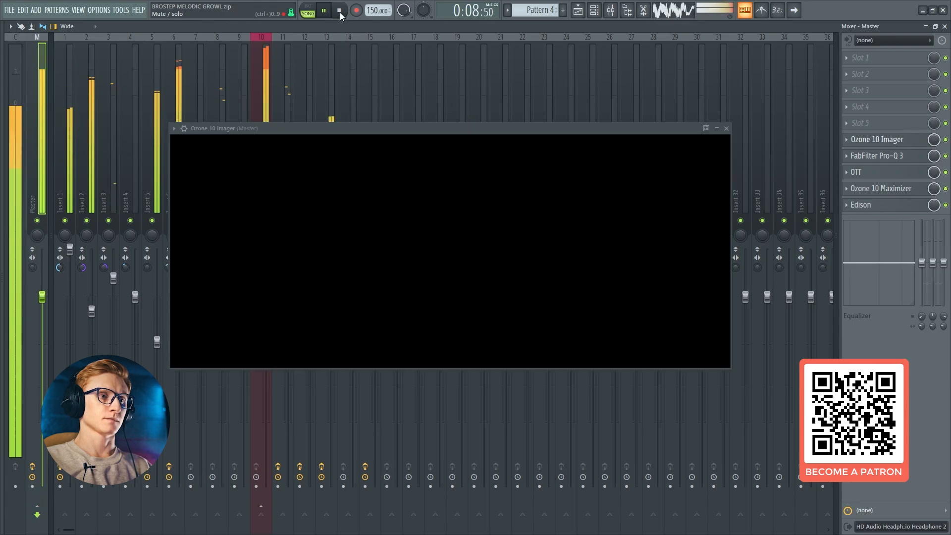
Switch the master's Ozone 10 Imager to mono and audition the mix for mono compatibility
left_click_drag(389, 132, 460, 128)
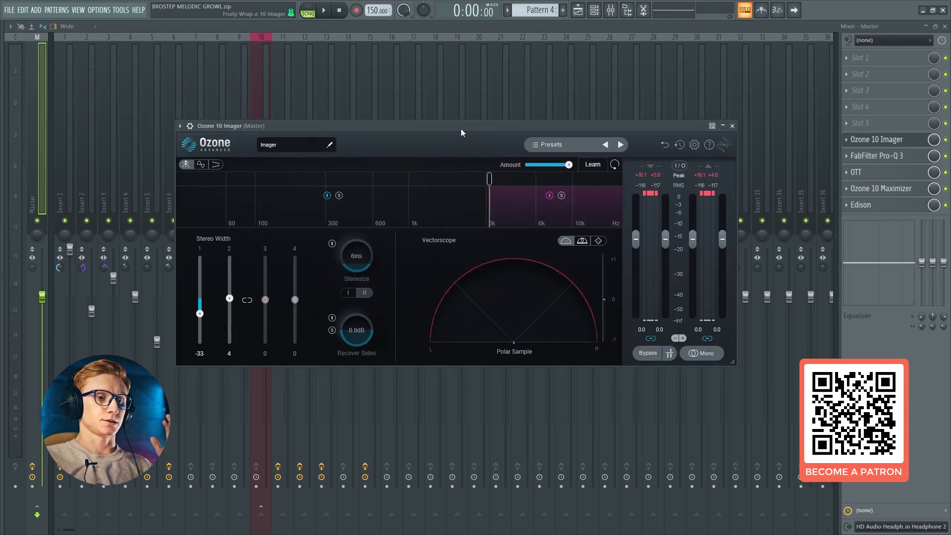
left_click(699, 353)
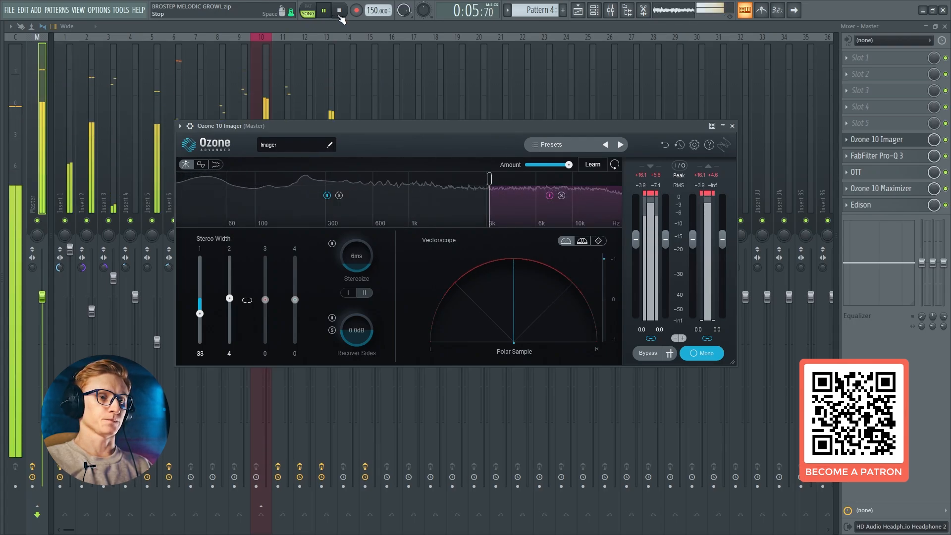
left_click(340, 14)
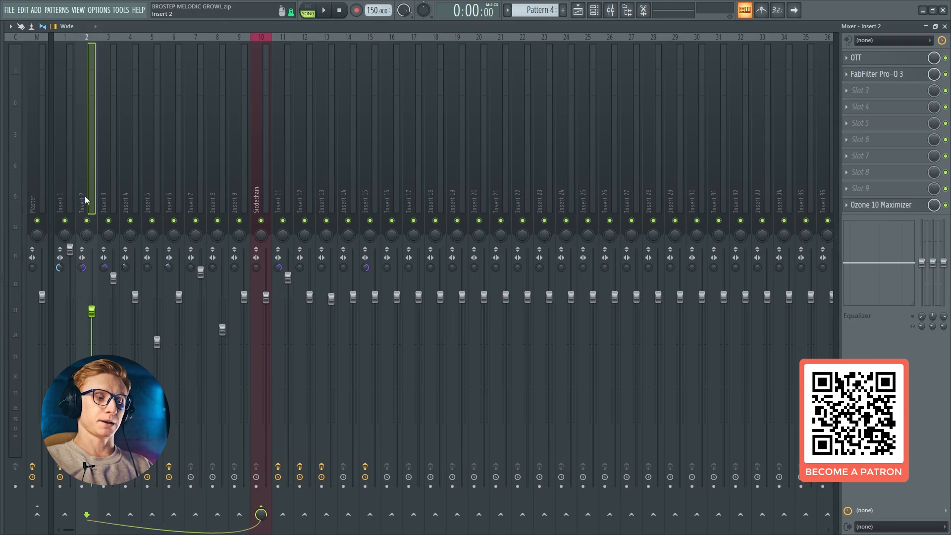
Check the Insert 3 effects chain, then turn off mono in the master's Ozone 10 Imager and play the mix in stereo
left_click(106, 183)
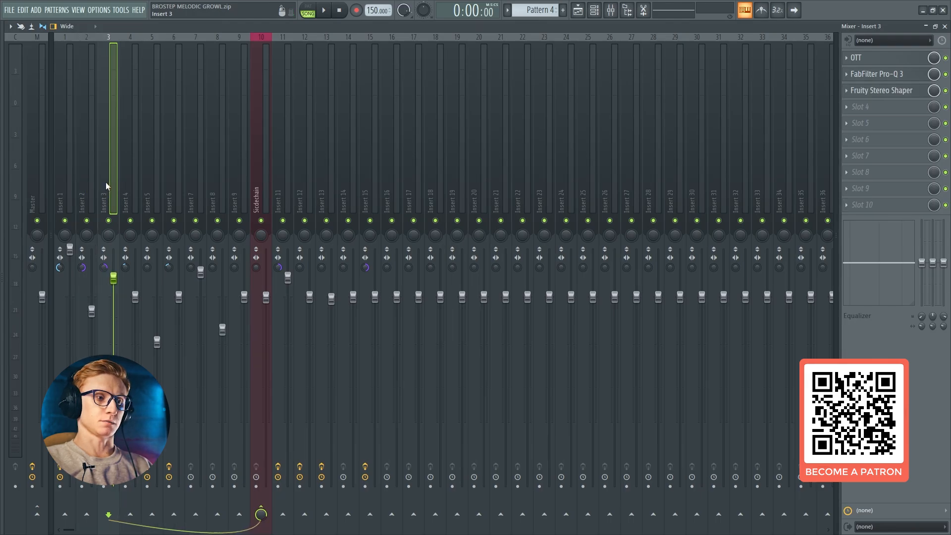
left_click(37, 172)
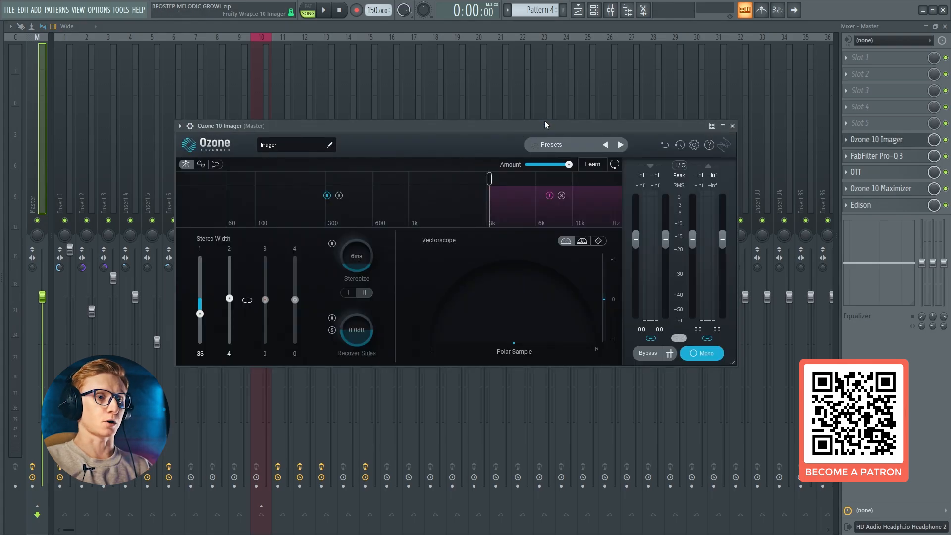
left_click_drag(545, 122, 541, 123)
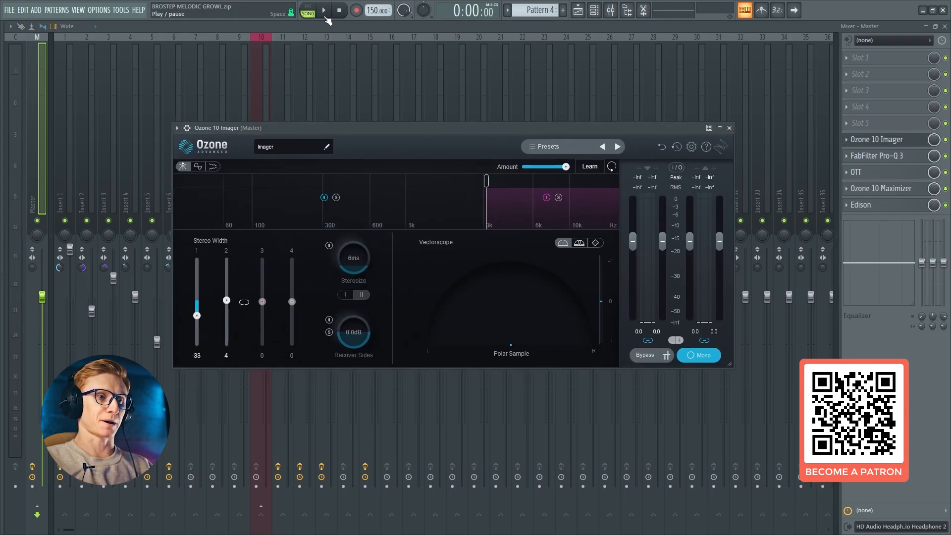
left_click(703, 355)
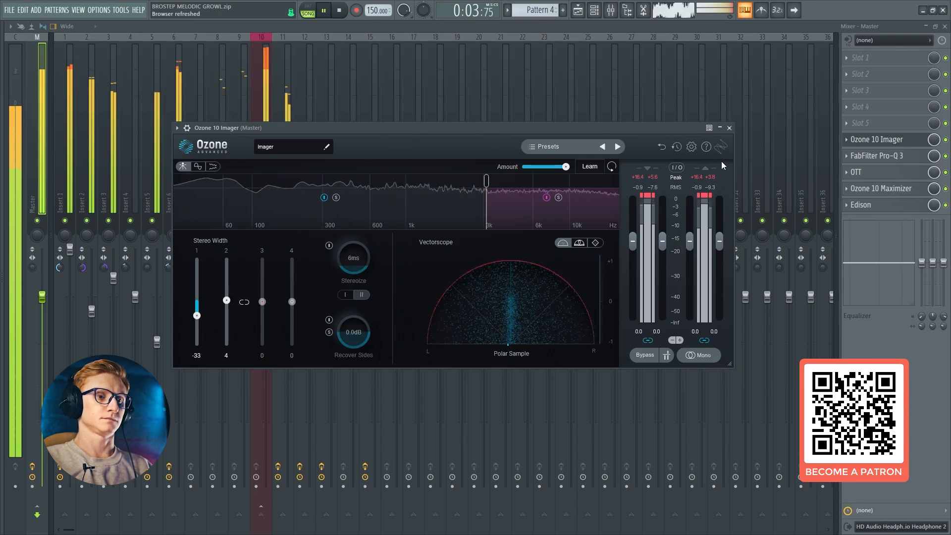
left_click(729, 128)
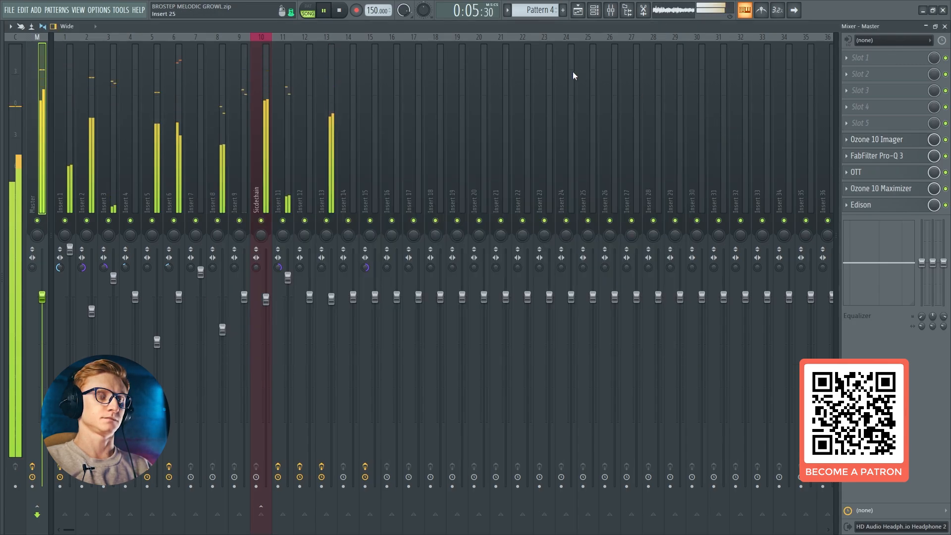
left_click(342, 13)
Show the playlist arrangement and open the channel rack to examine the pattern's drum and Serum channels
left_click(583, 9)
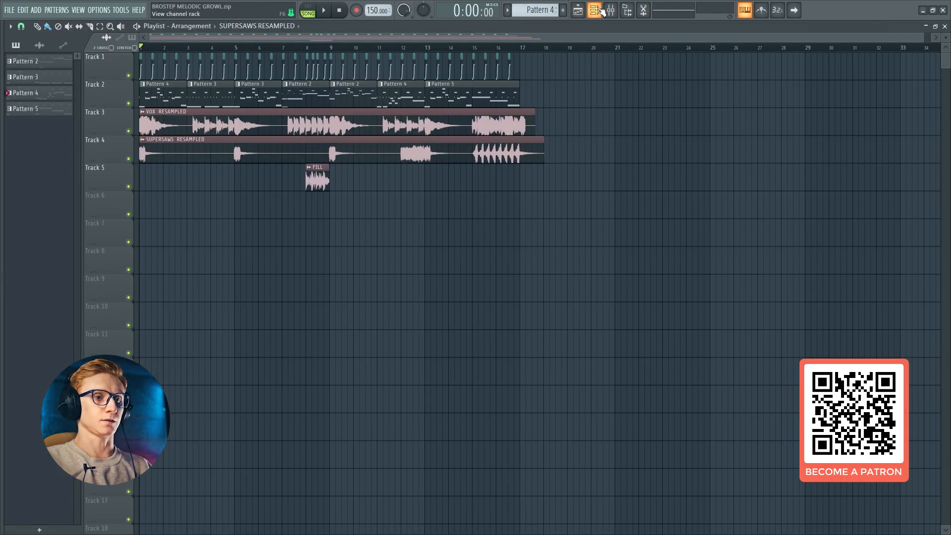
left_click(601, 11)
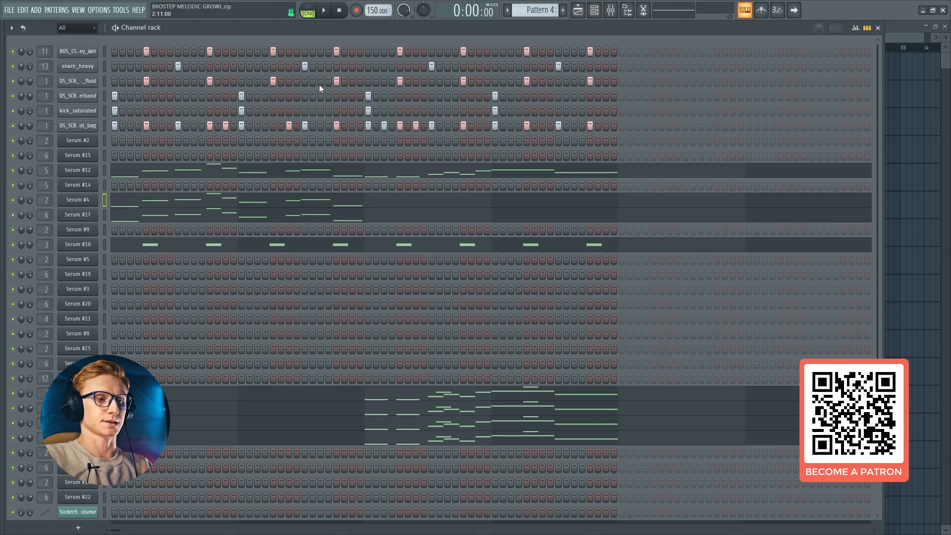